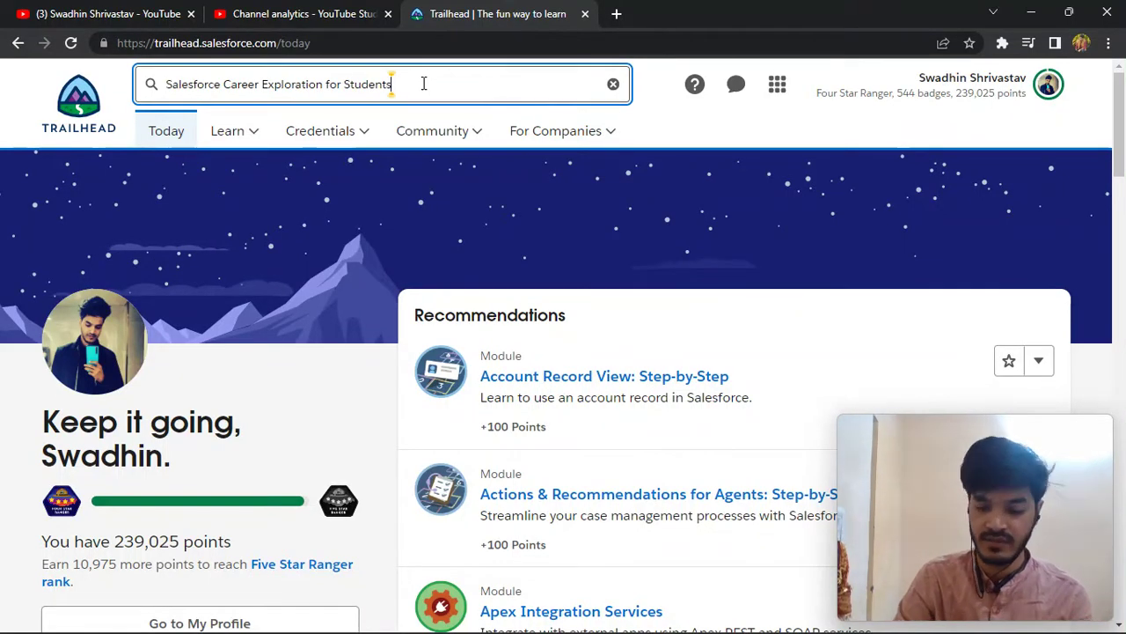
Find the Salesforce Career Exploration for Students module and open its What We Sell unit
key(Return)
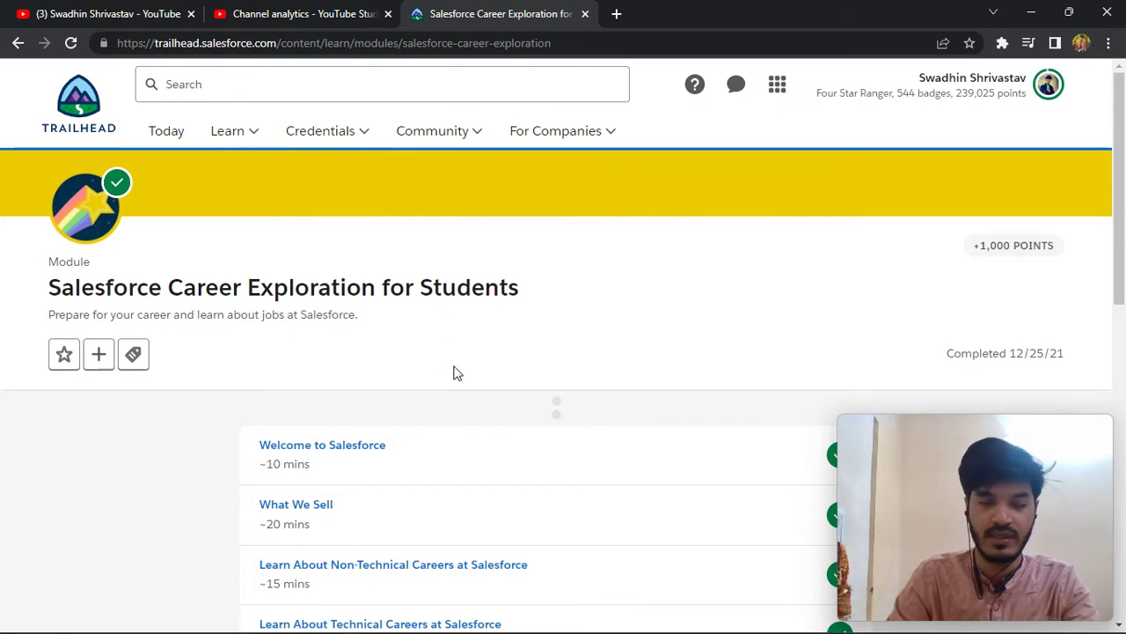
click(311, 512)
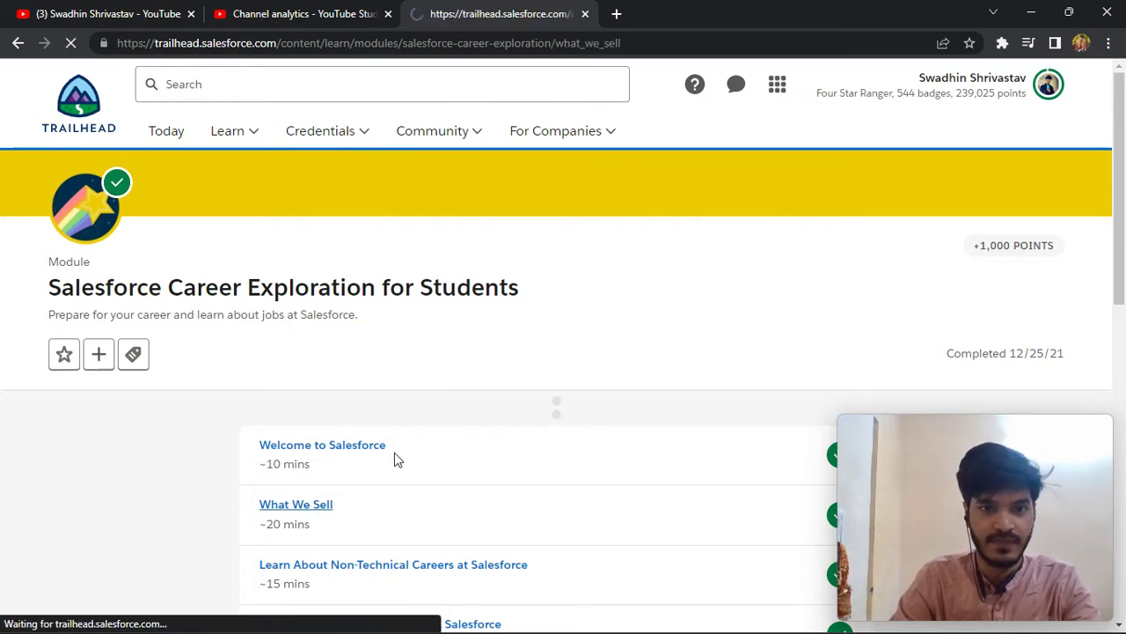
scroll(485, 405, down, 15)
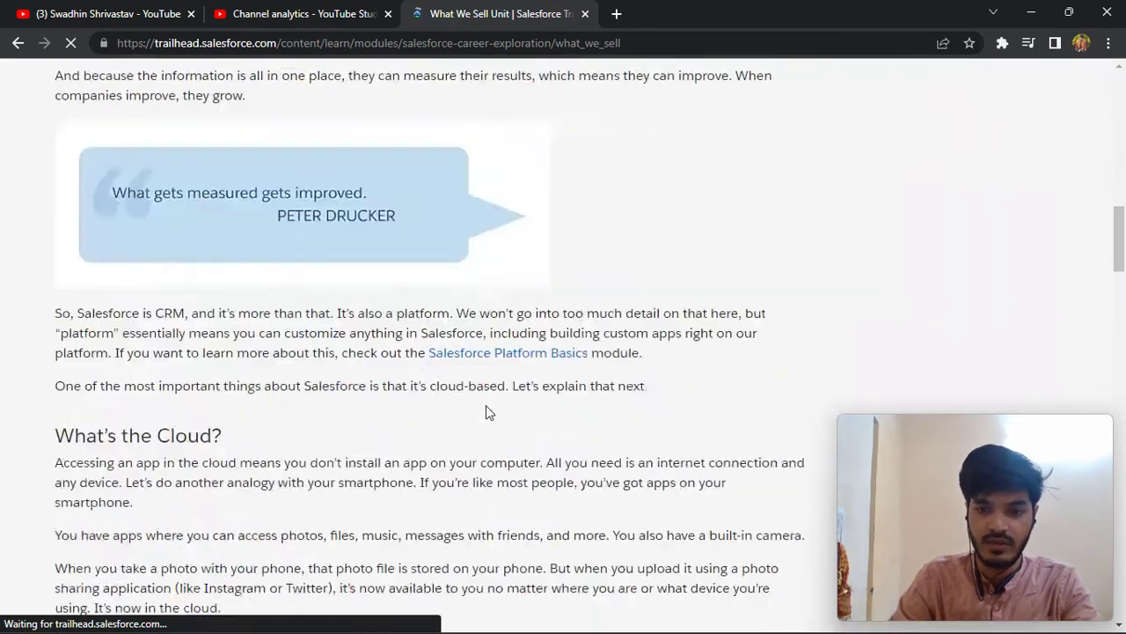
scroll(486, 405, down, 20)
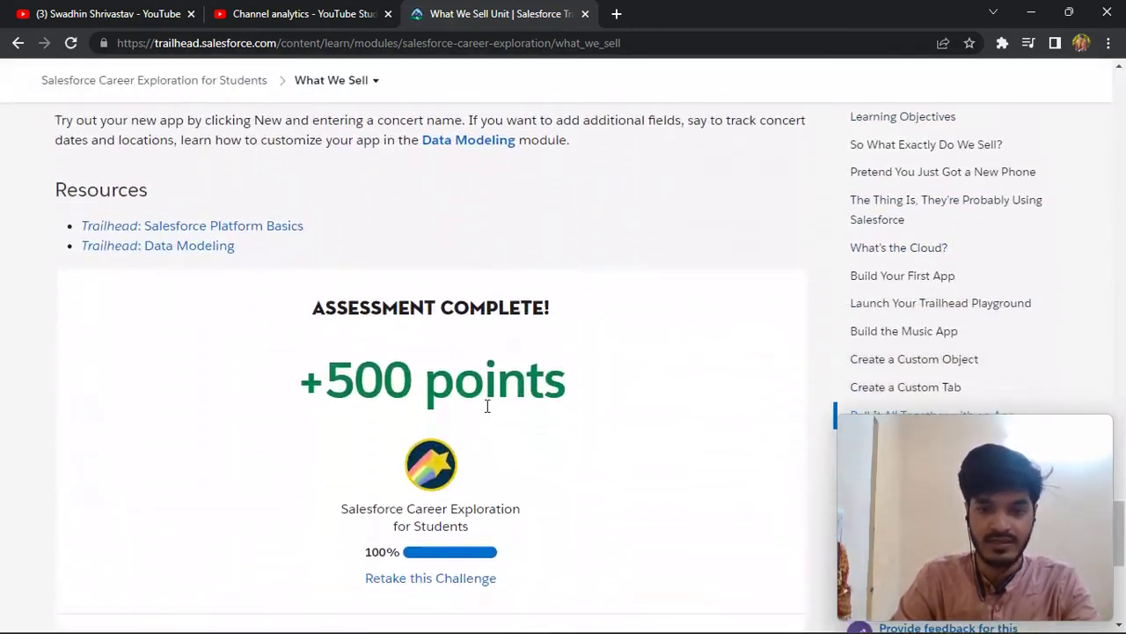
scroll(485, 405, down, 2)
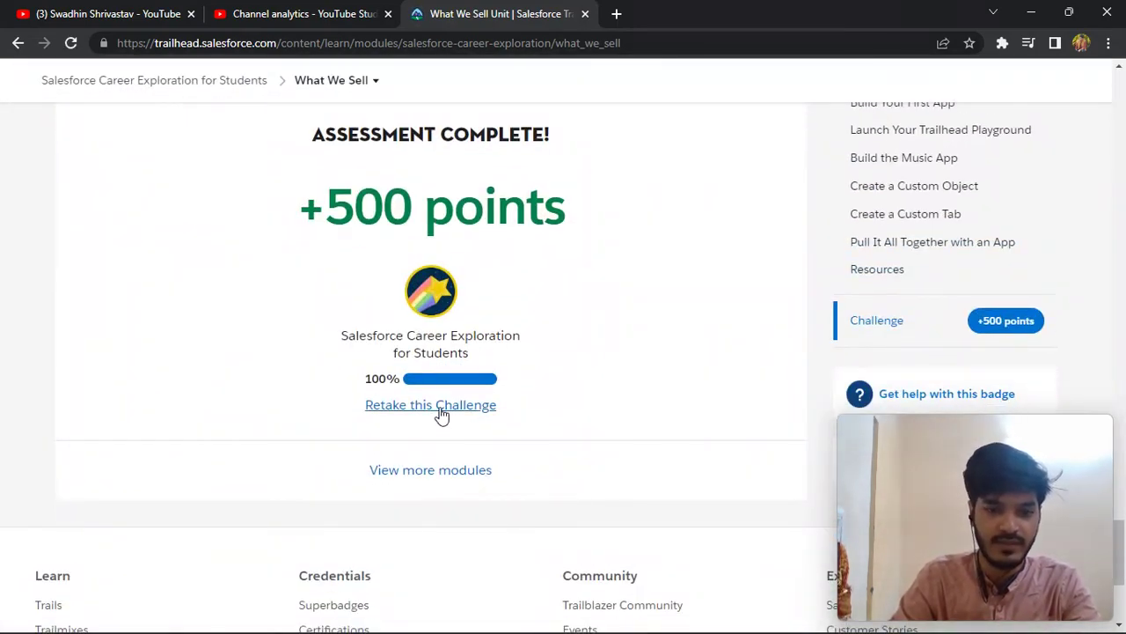
Reopen the Lightning app hands-on challenge and launch the Trailhead Playground org
click(441, 406)
scroll(440, 412, down, 3)
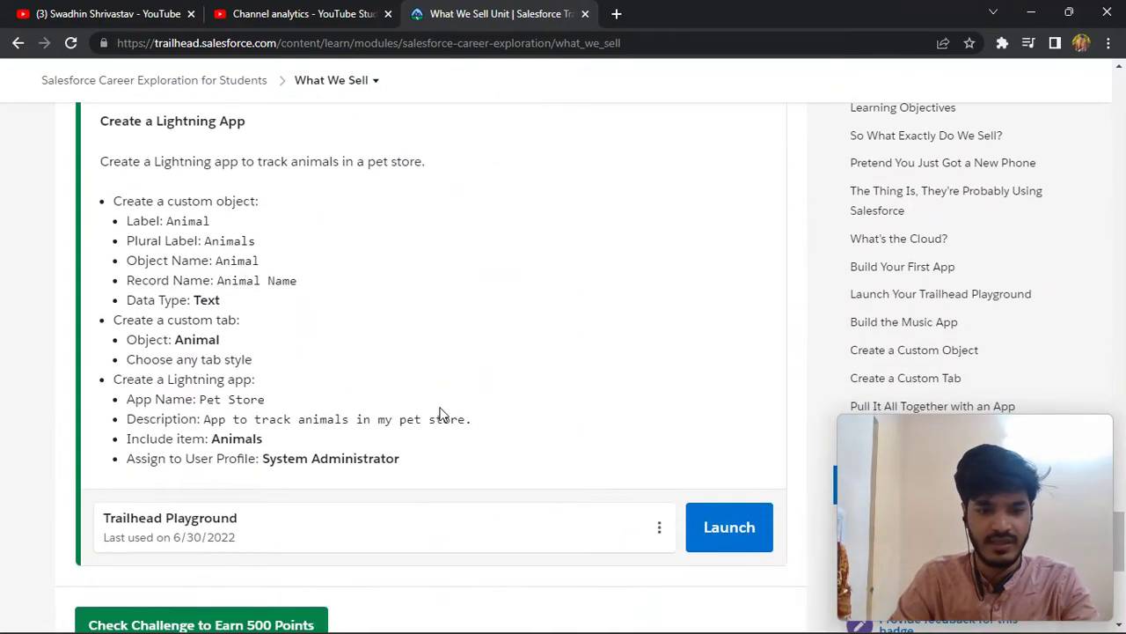
scroll(381, 348, down, 1)
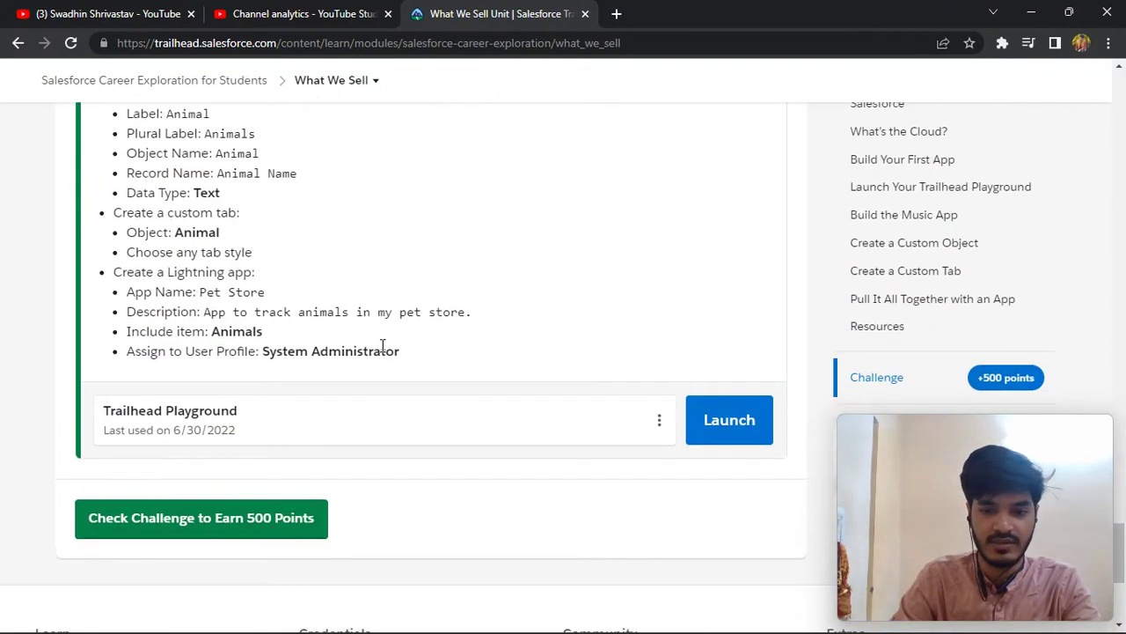
click(722, 423)
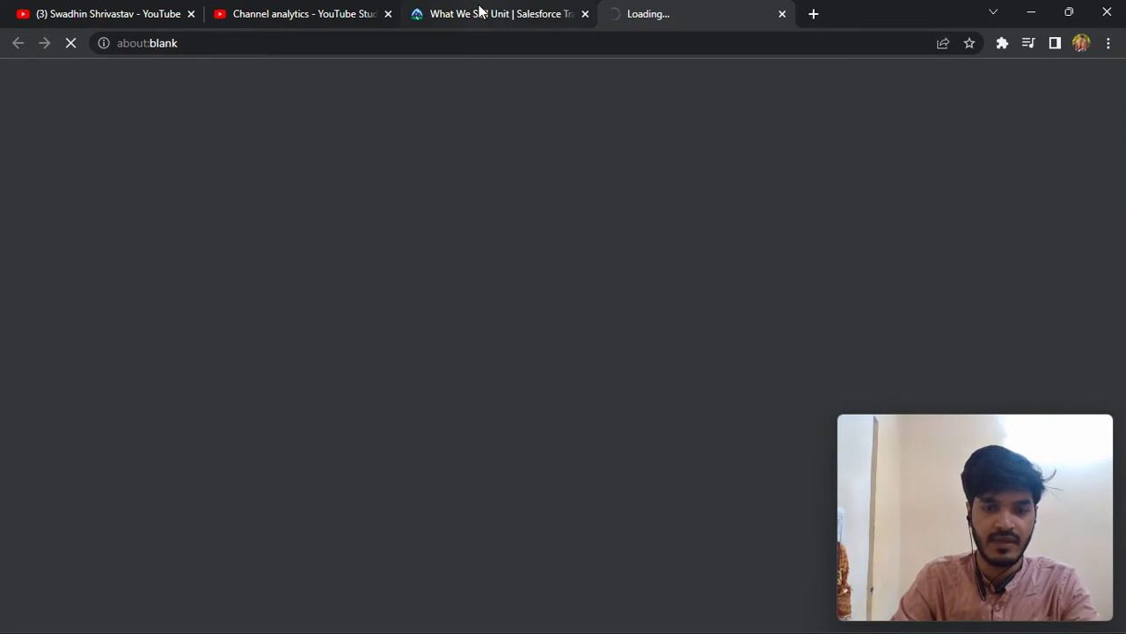
click(480, 11)
scroll(398, 158, up, 1)
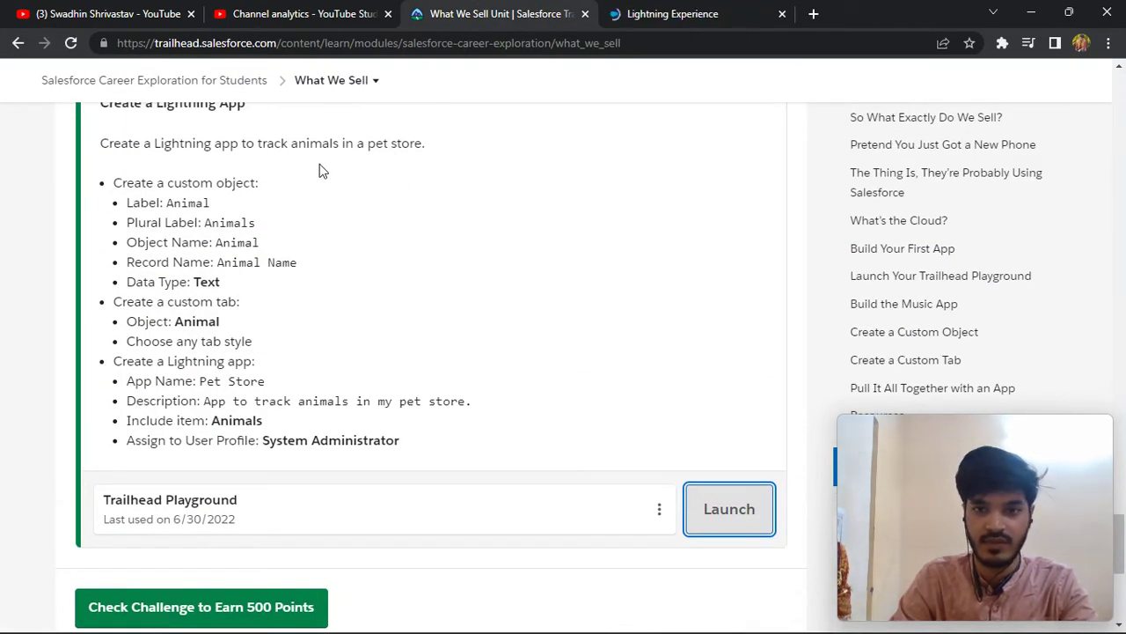
Open Setup for the playground org and close the leftover Home tab
click(654, 7)
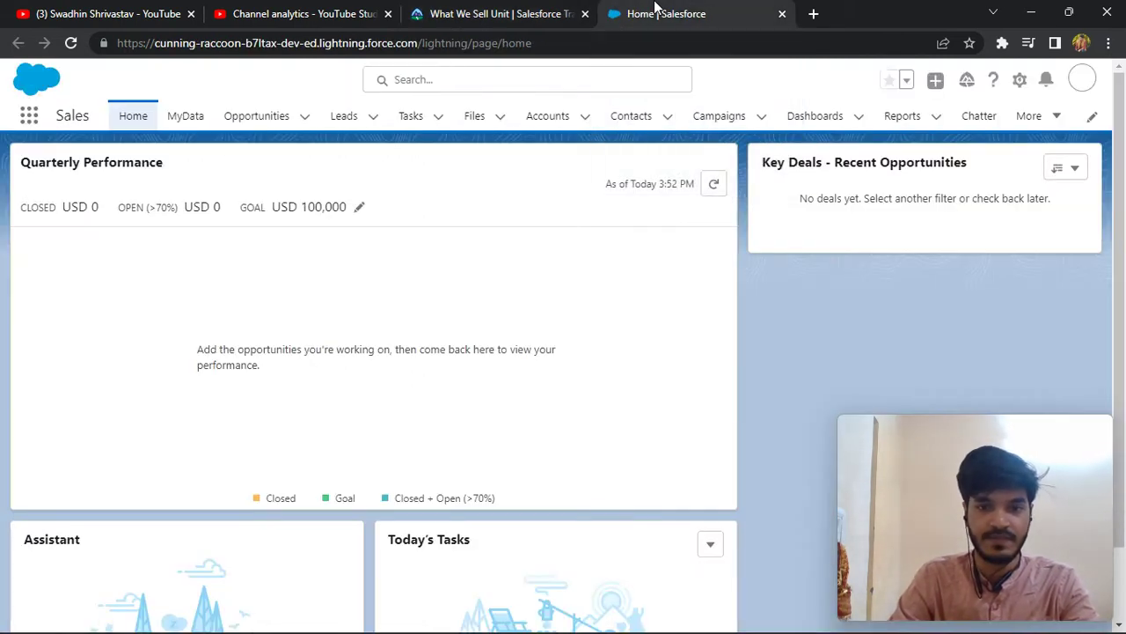
click(1020, 79)
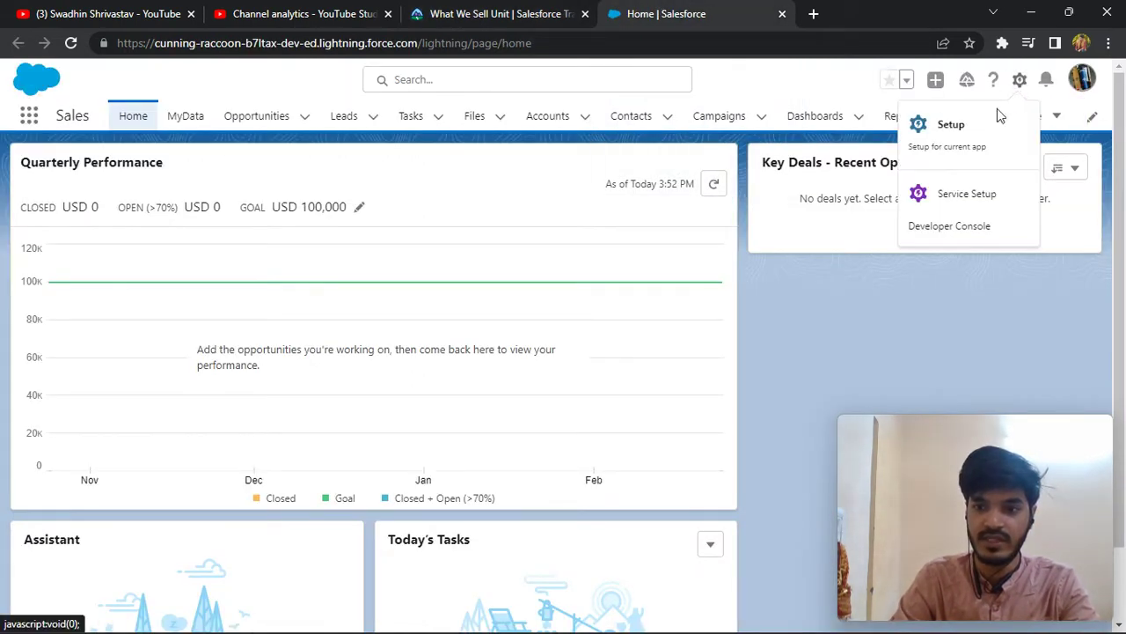
click(962, 139)
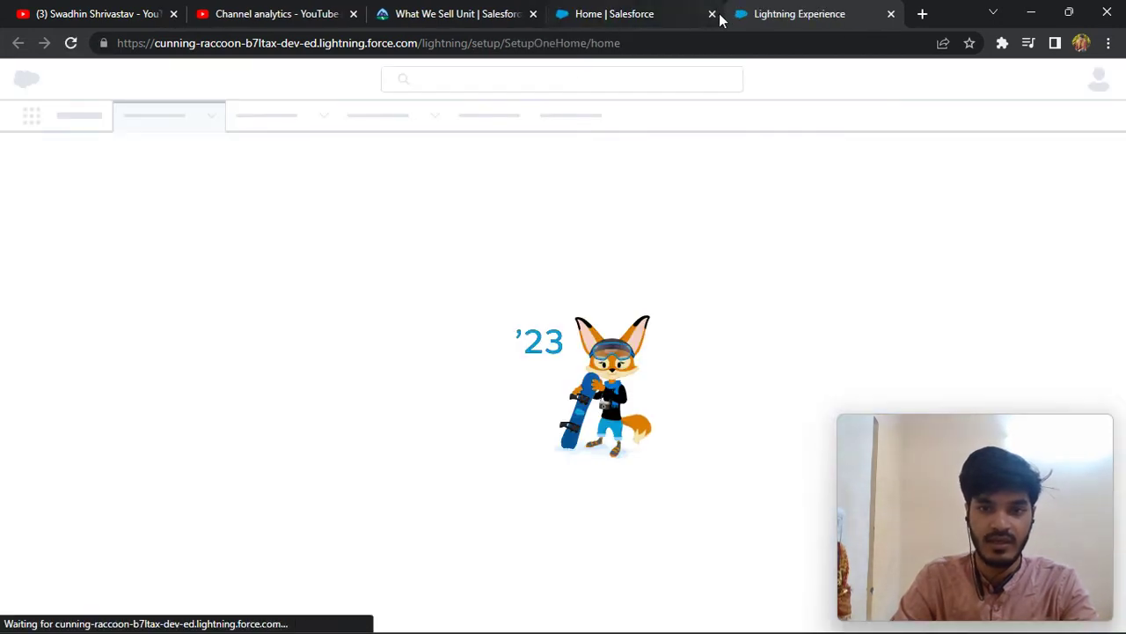
click(712, 13)
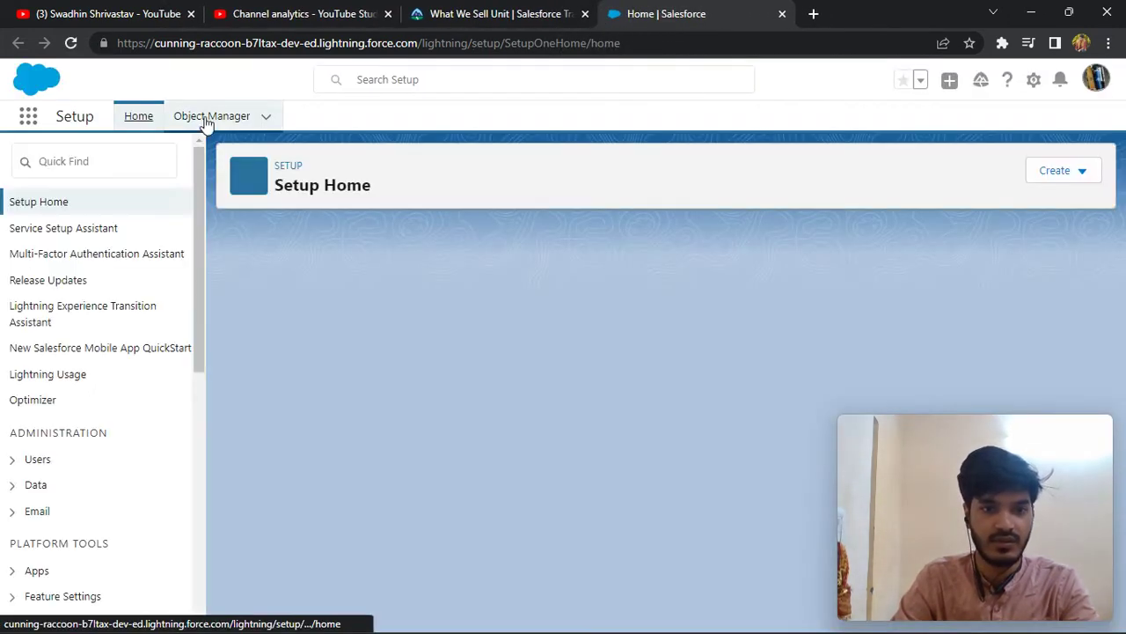
Start a new custom object in Object Manager and copy the 'Animal' label from the instructions
click(206, 119)
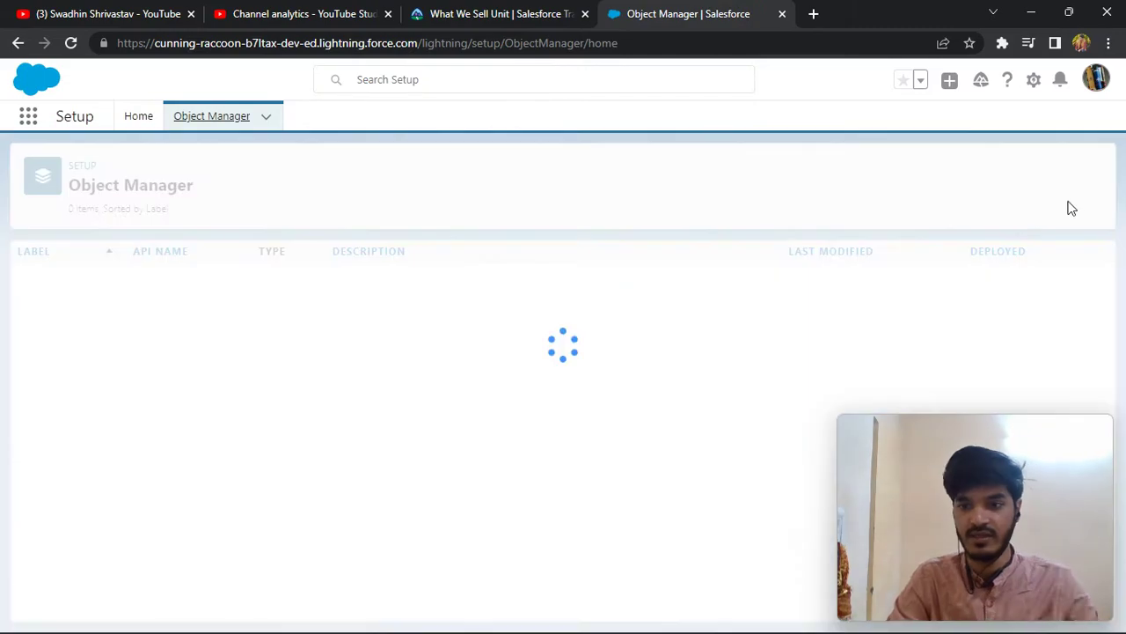
click(1051, 173)
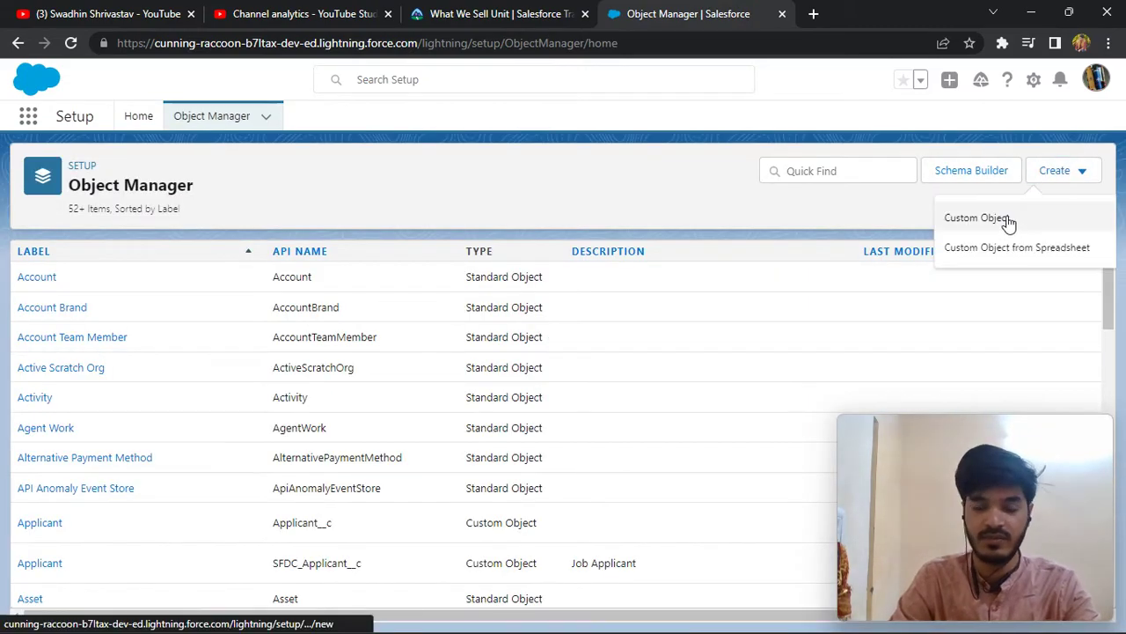
click(977, 217)
click(466, 12)
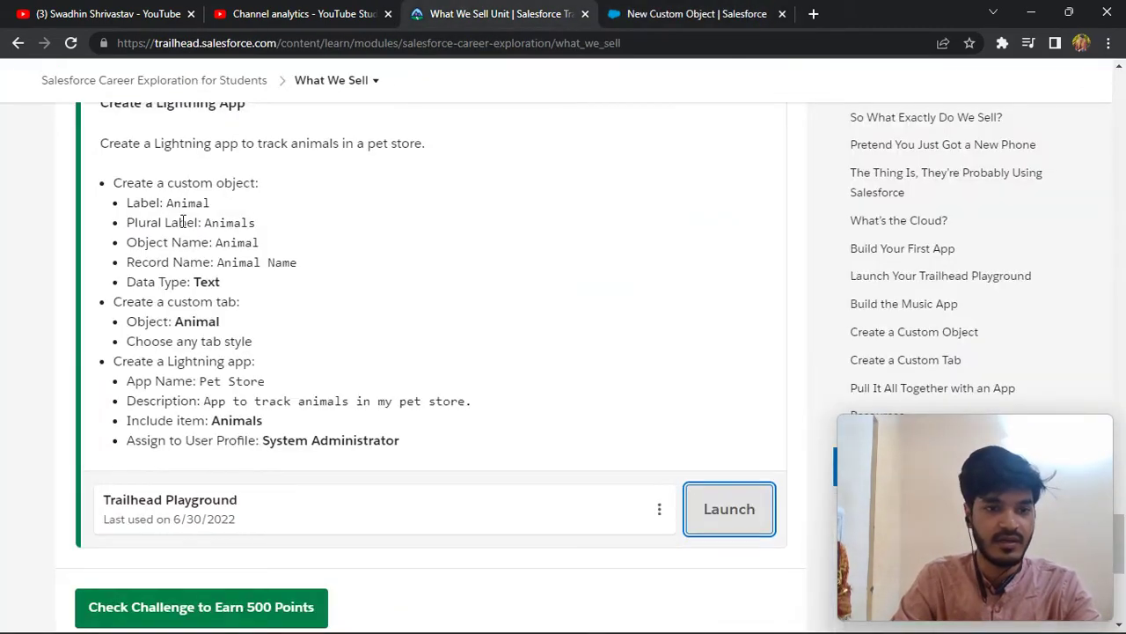
drag(220, 204, 170, 200)
key(ctrl+c)
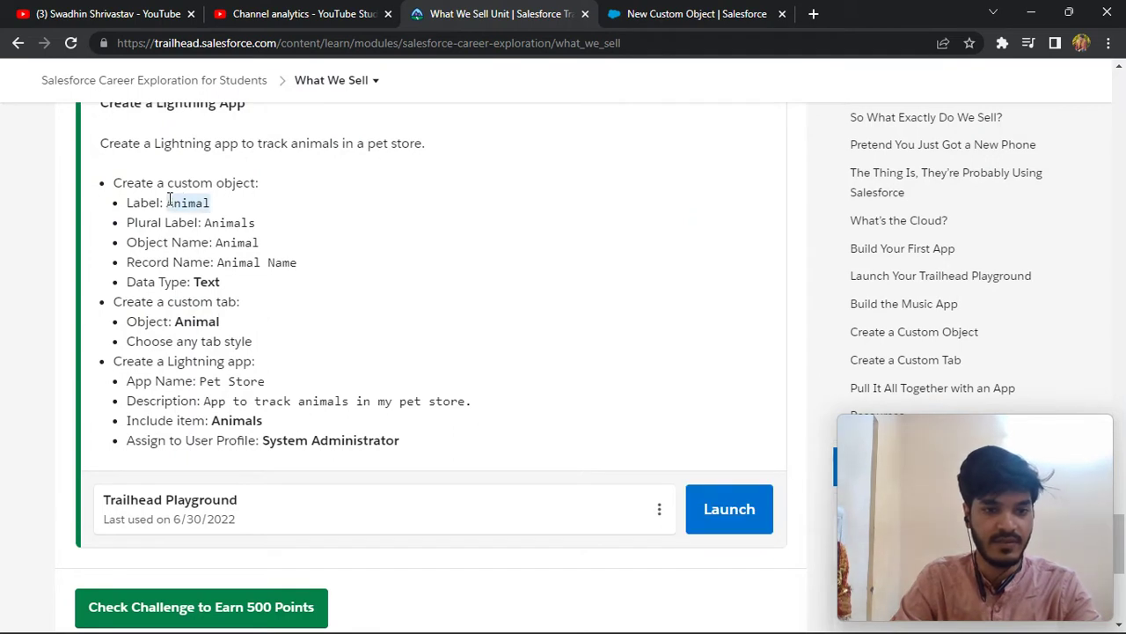
Enter 'Animal' as the object label and 'Animals' as the plural label
click(689, 10)
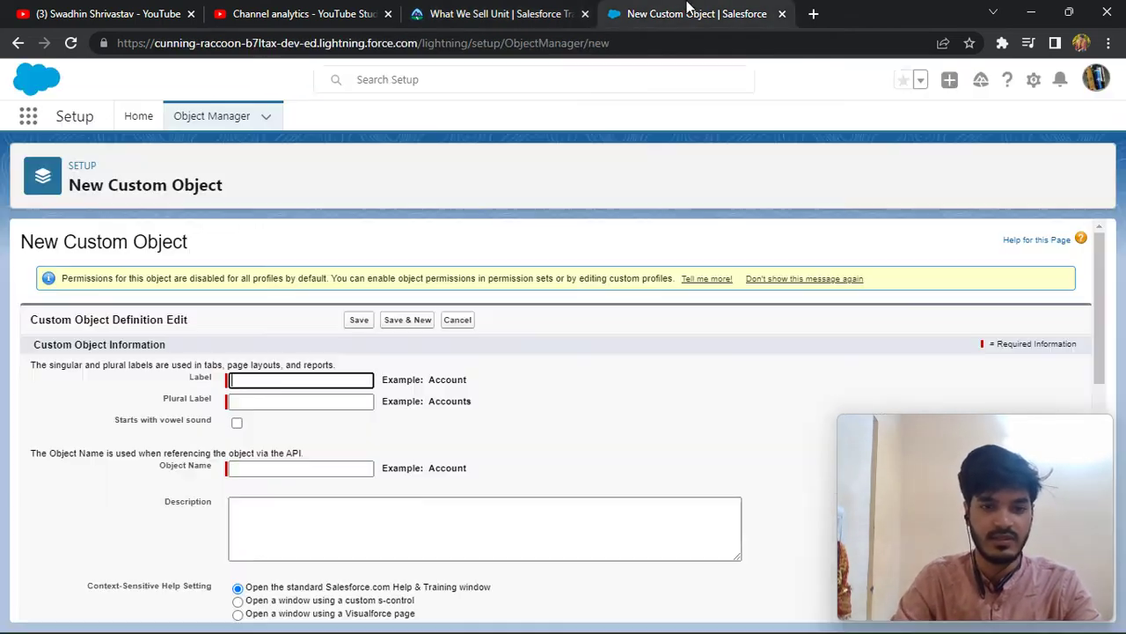
click(292, 381)
key(ctrl+v)
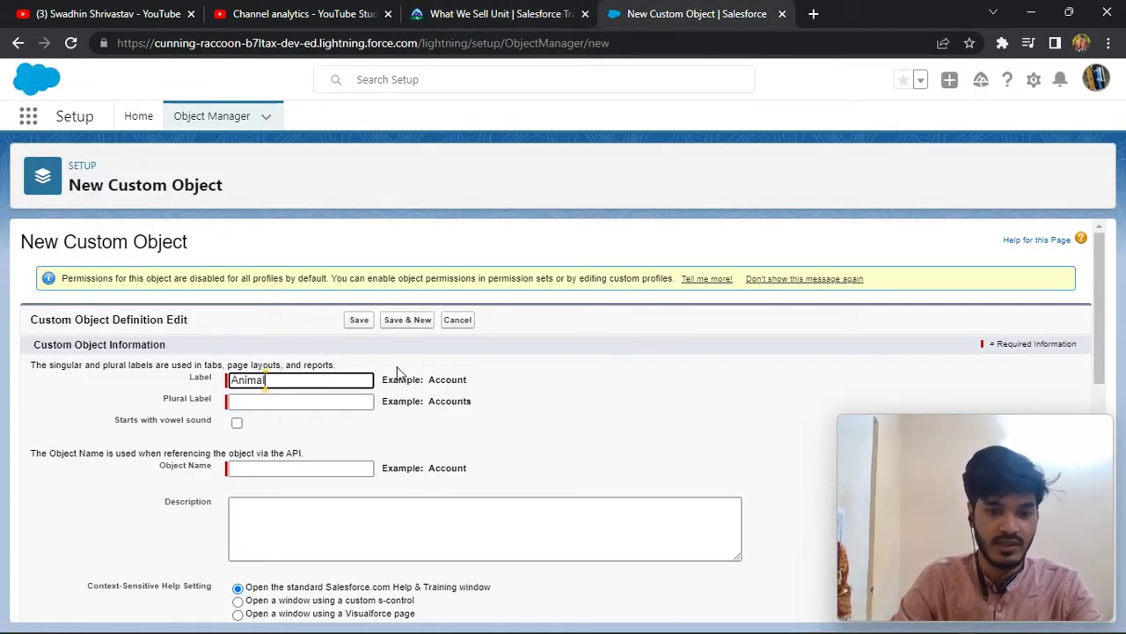
click(552, 398)
click(352, 403)
click(345, 403)
key(ctrl+v)
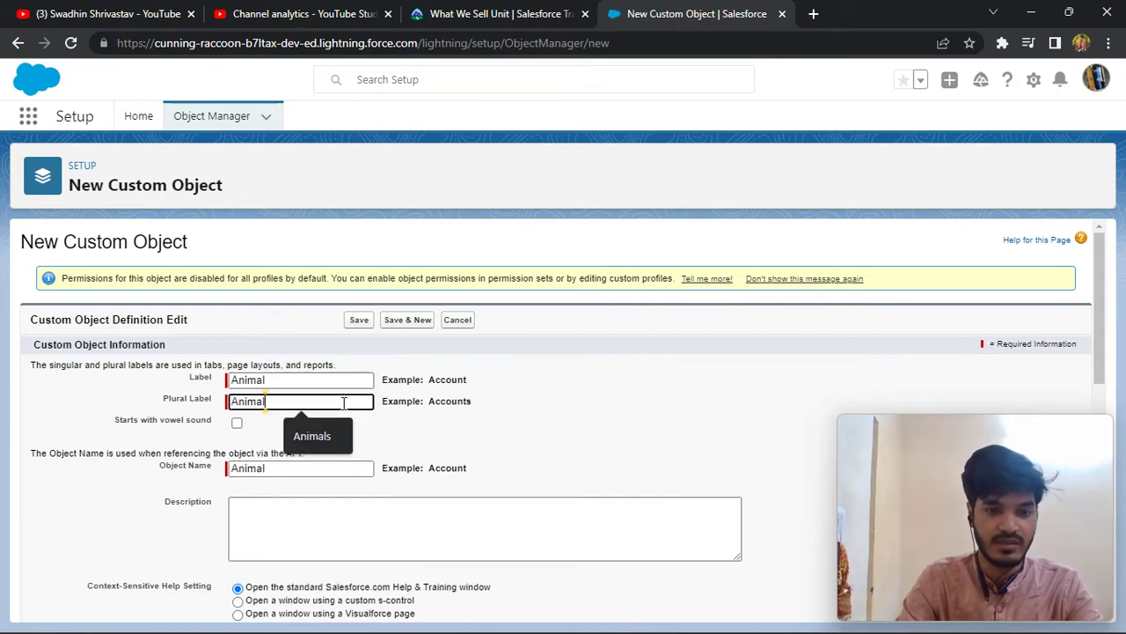
text(s)
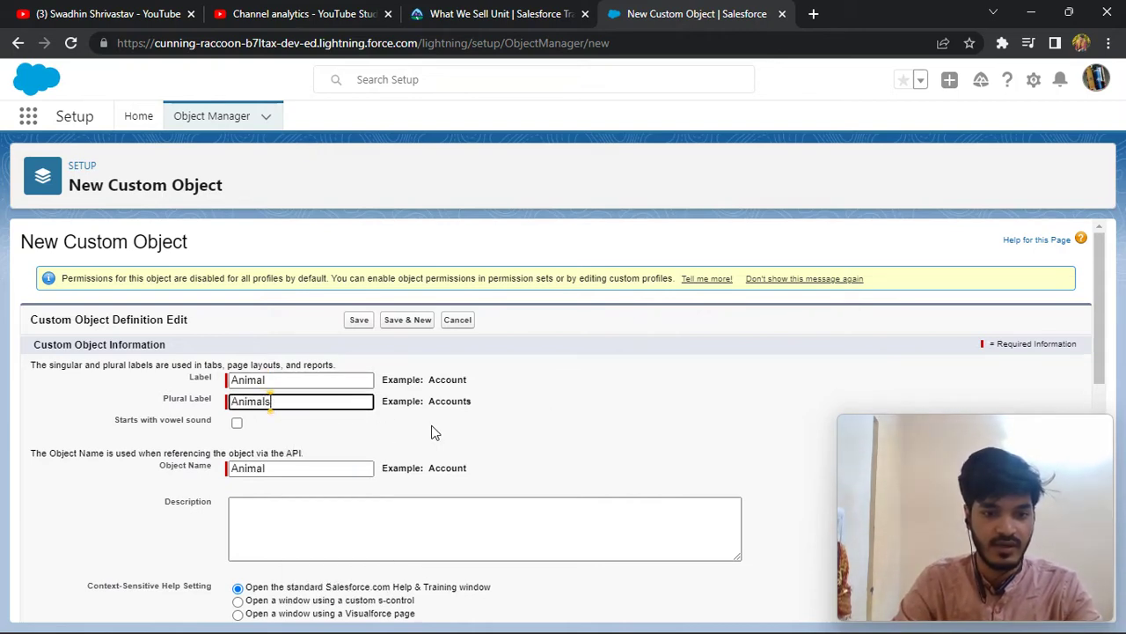
click(561, 435)
Recheck the challenge requirements, then save the Animal custom object
scroll(561, 435, down, 2)
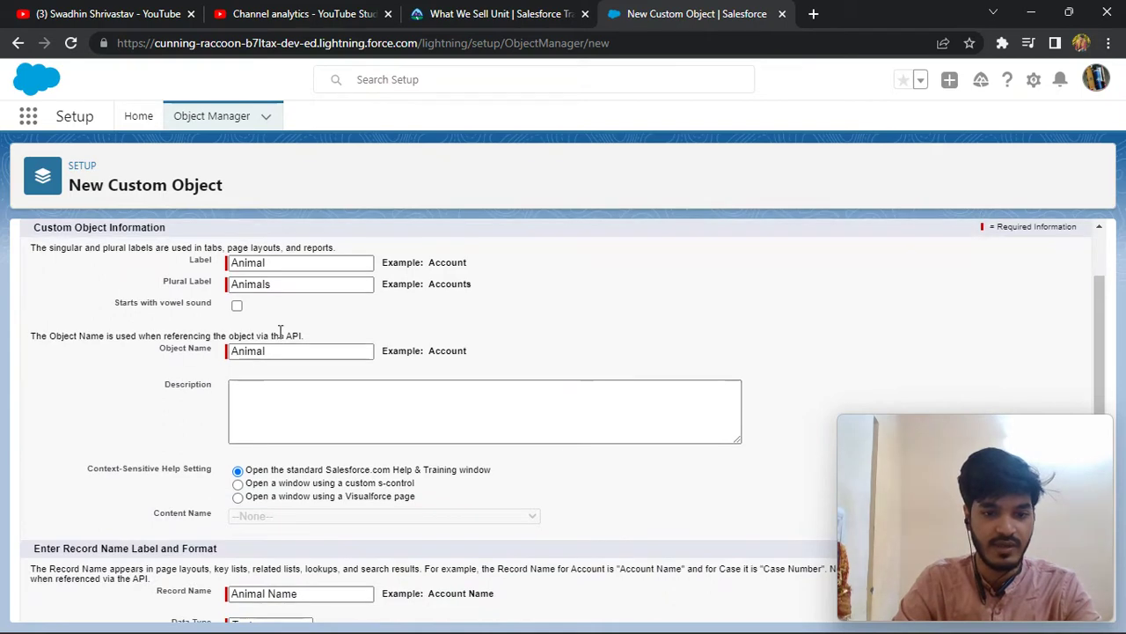
scroll(344, 345, down, 2)
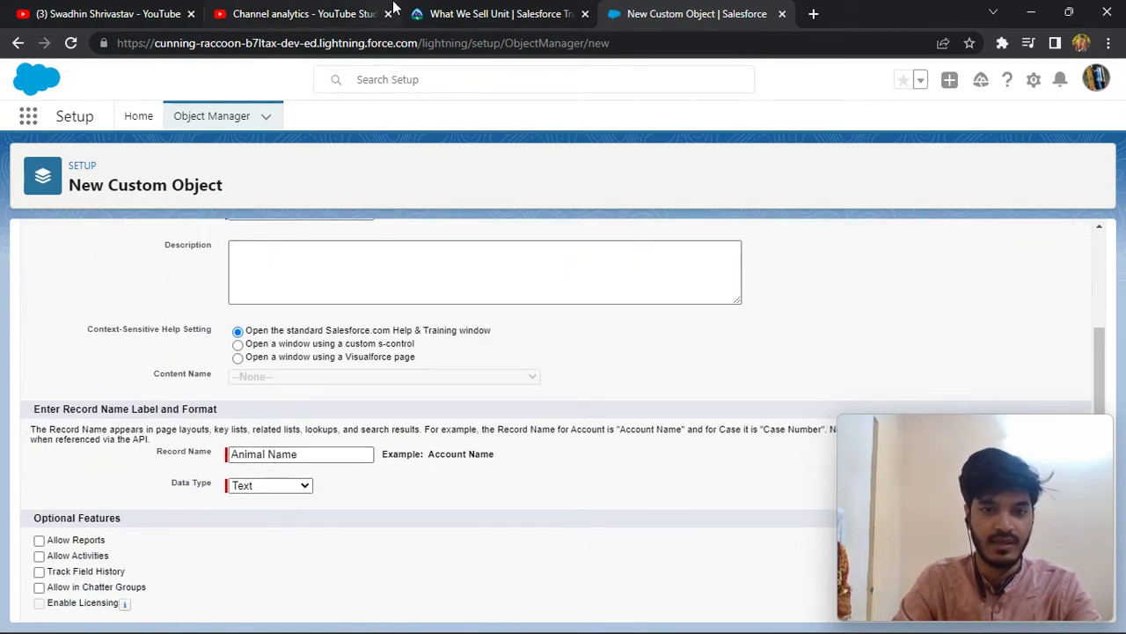
click(448, 9)
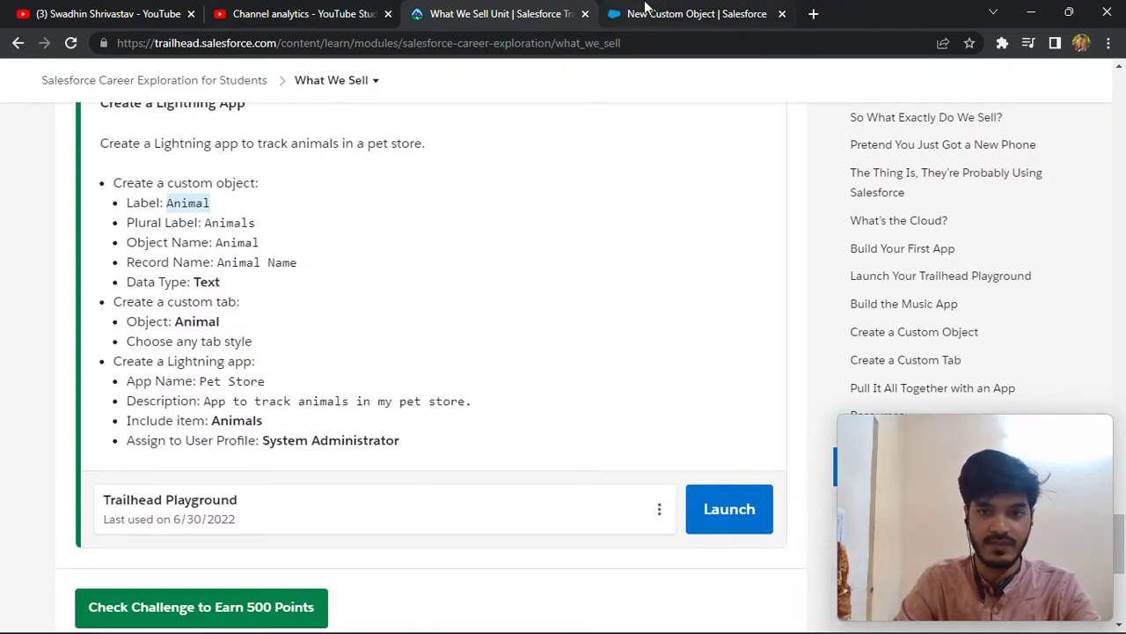
click(678, 13)
scroll(488, 406, down, 4)
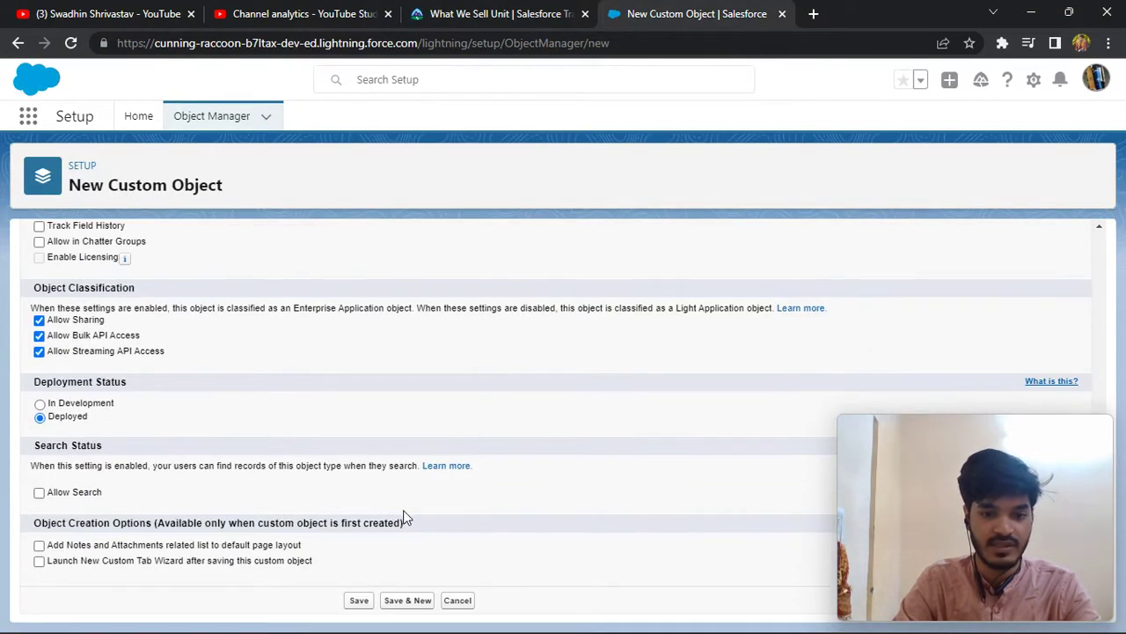
click(362, 602)
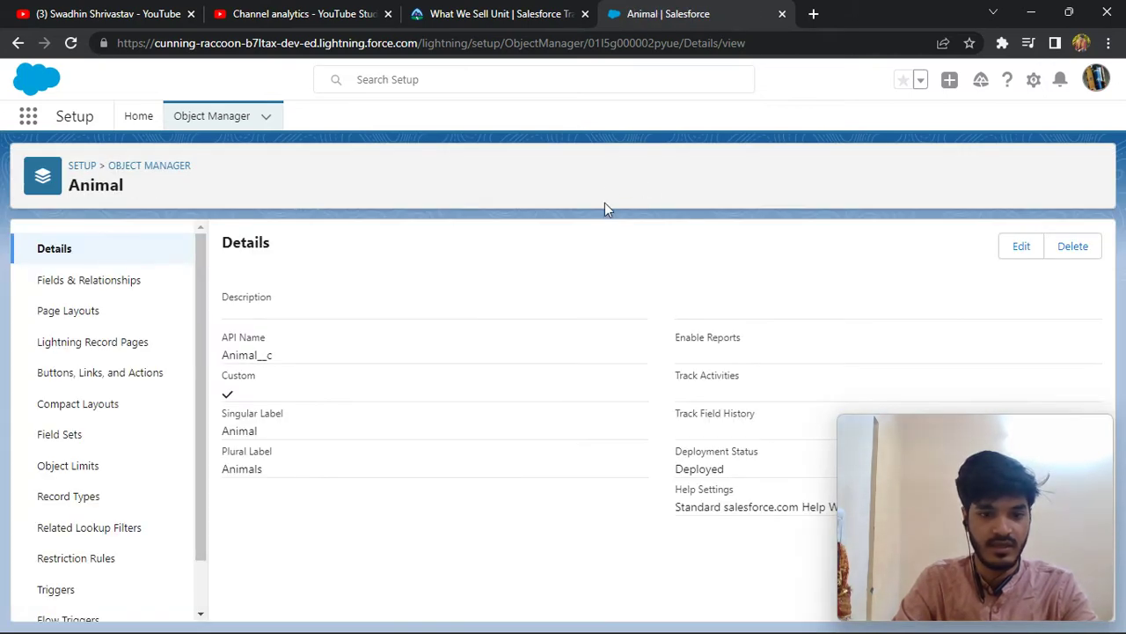
Review the challenge requirements on Trailhead and return to the Animal object details
scroll(138, 382, down, 1)
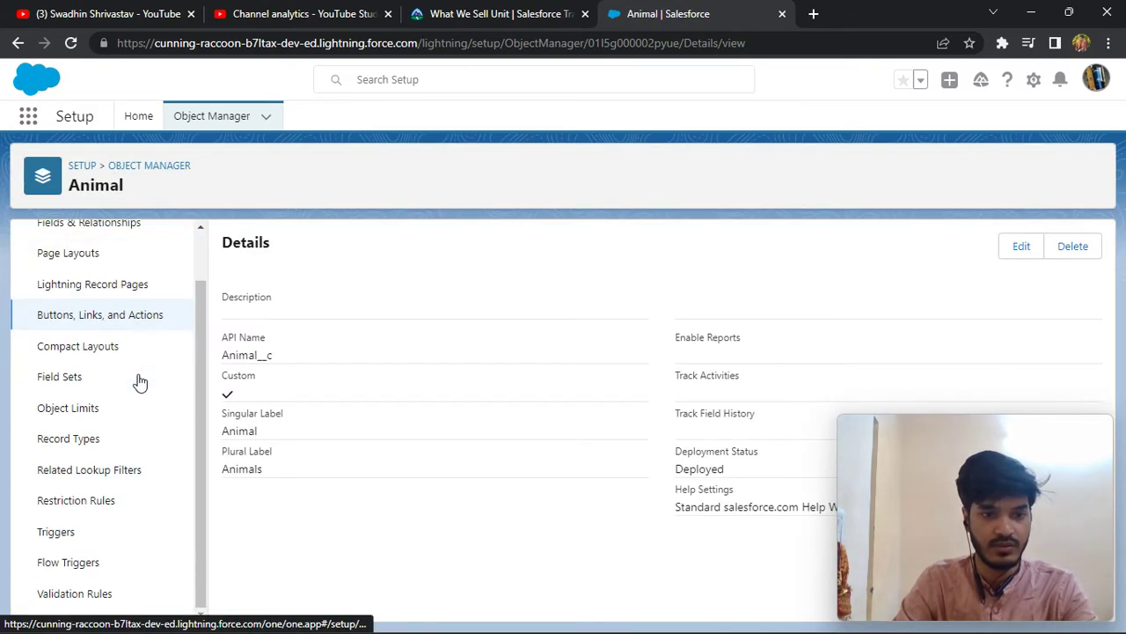
click(444, 13)
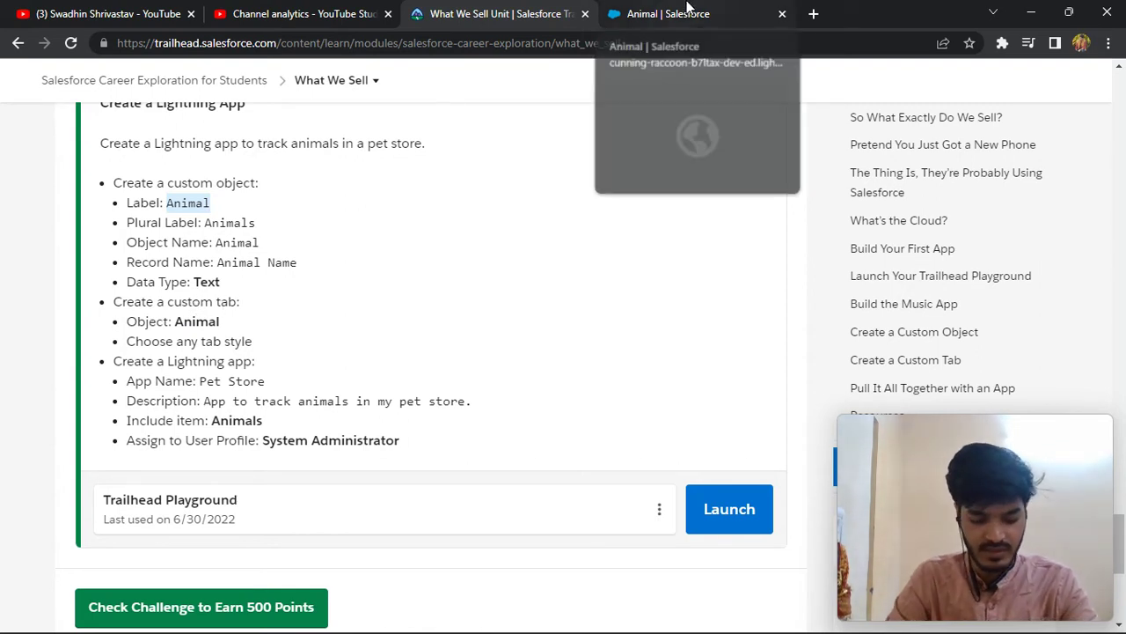
click(687, 9)
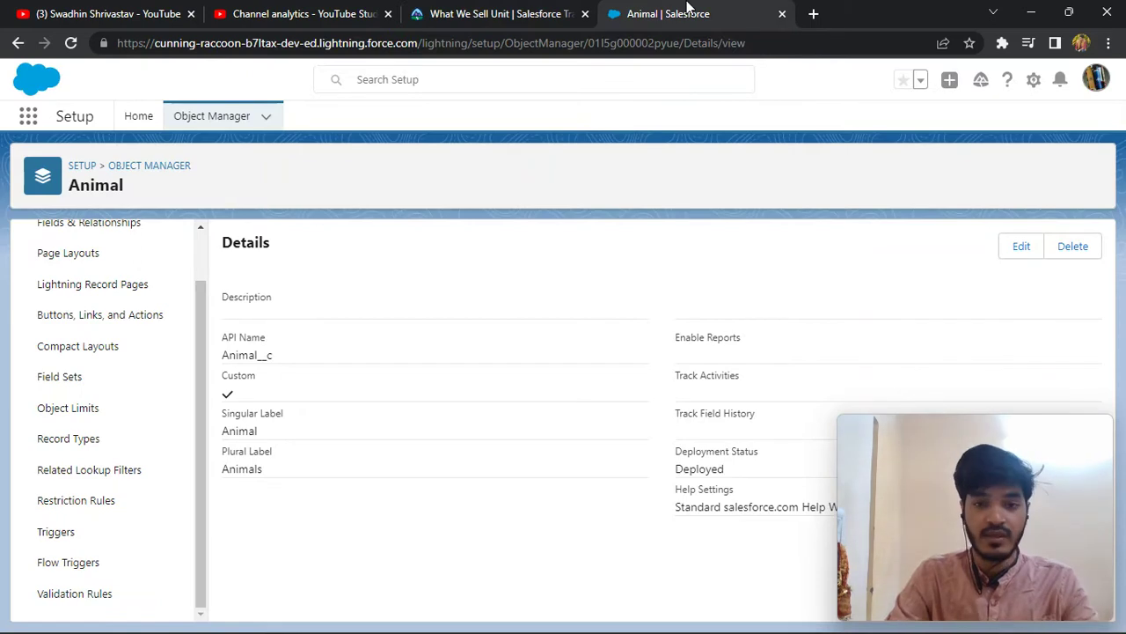
Search Setup for 'tab', open the Tabs page and start a new custom object tab
click(141, 115)
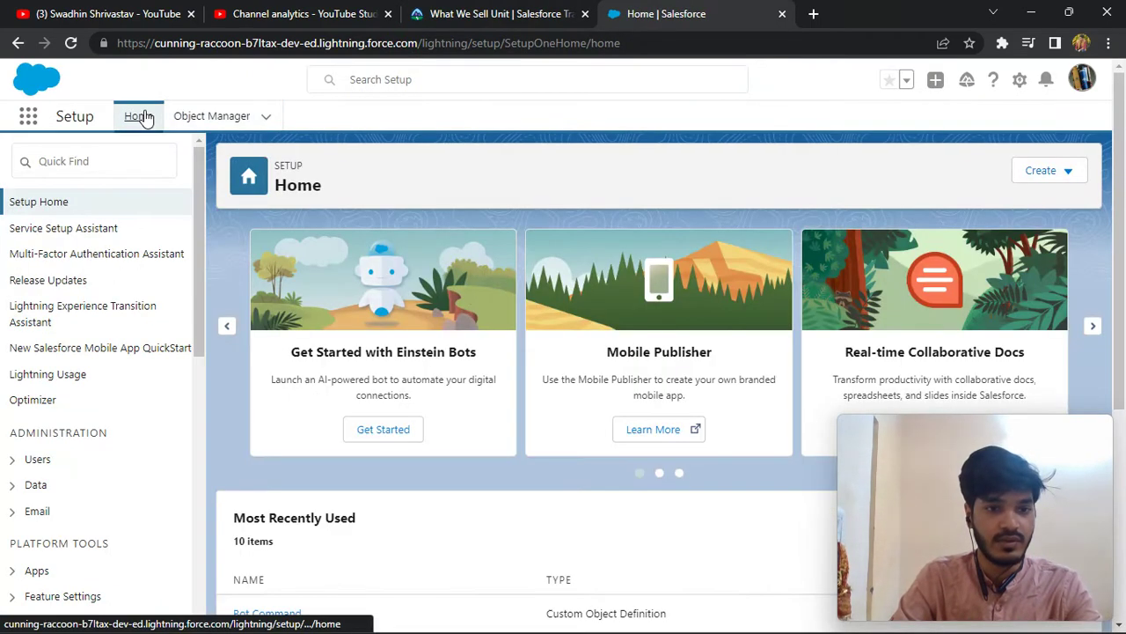
click(98, 158)
text(tab)
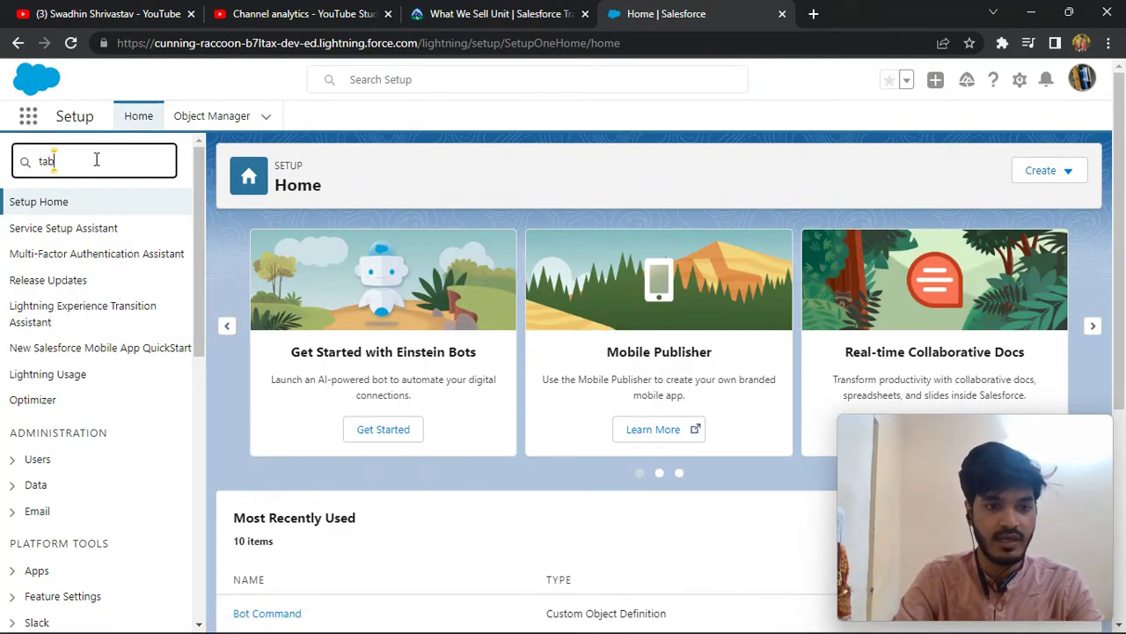
click(52, 255)
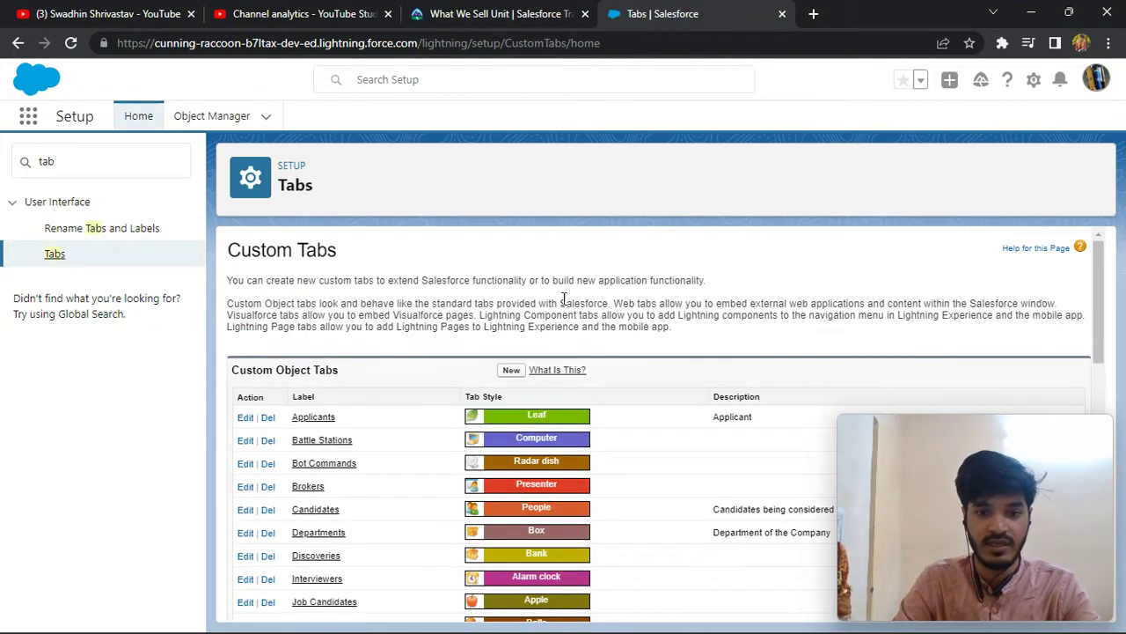
click(513, 373)
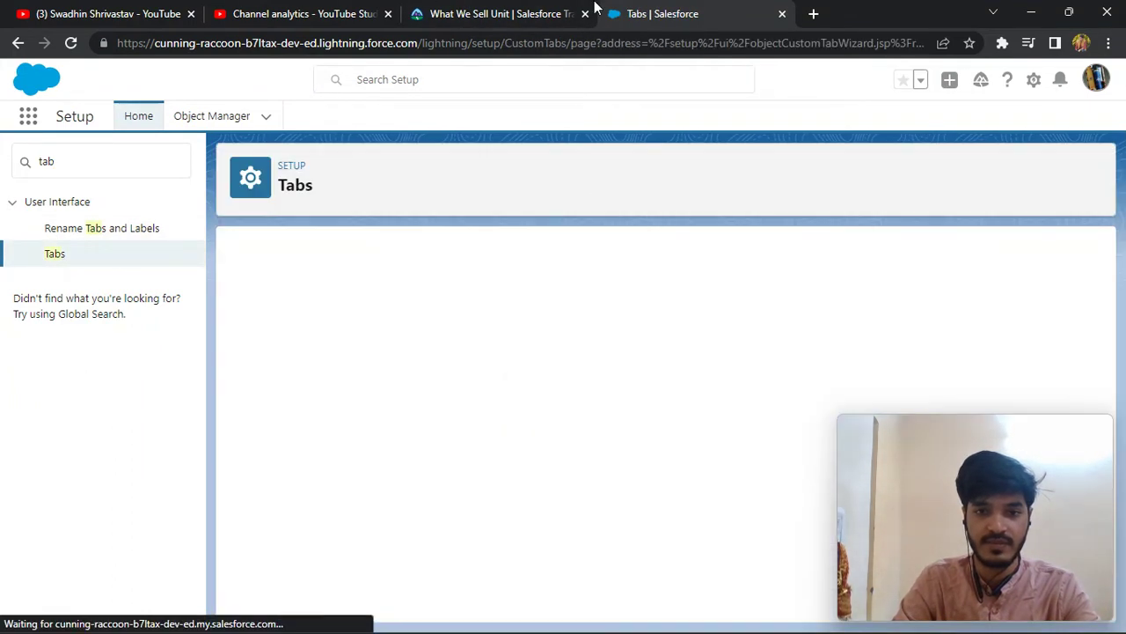
Choose Animal as the tab's object and Apple as its tab style
click(531, 10)
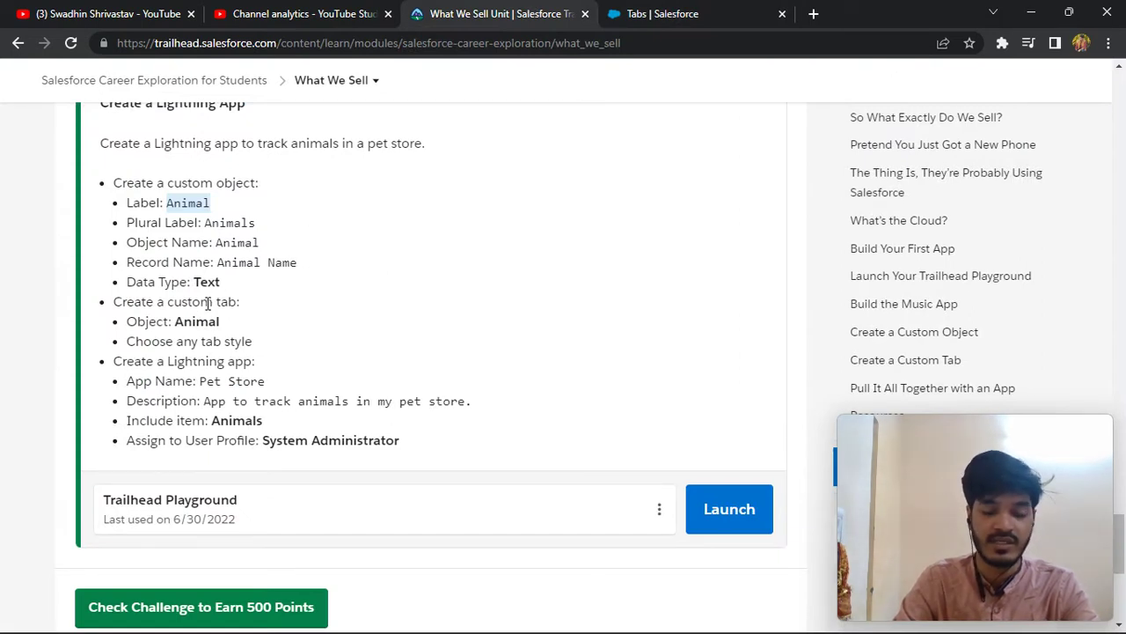
drag(223, 326, 172, 323)
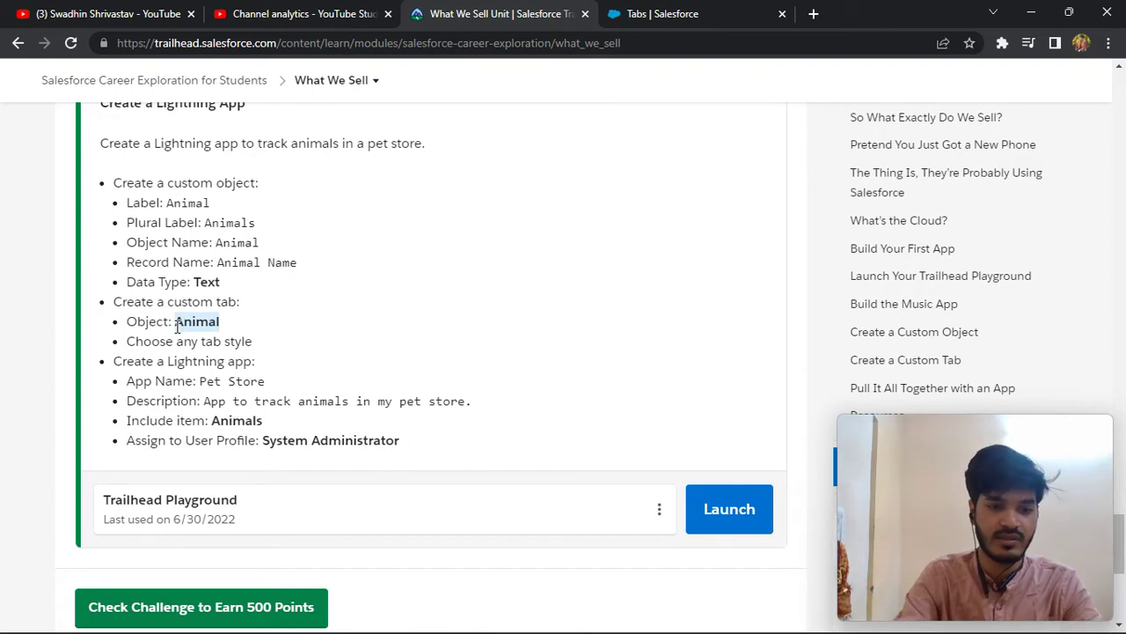
click(697, 10)
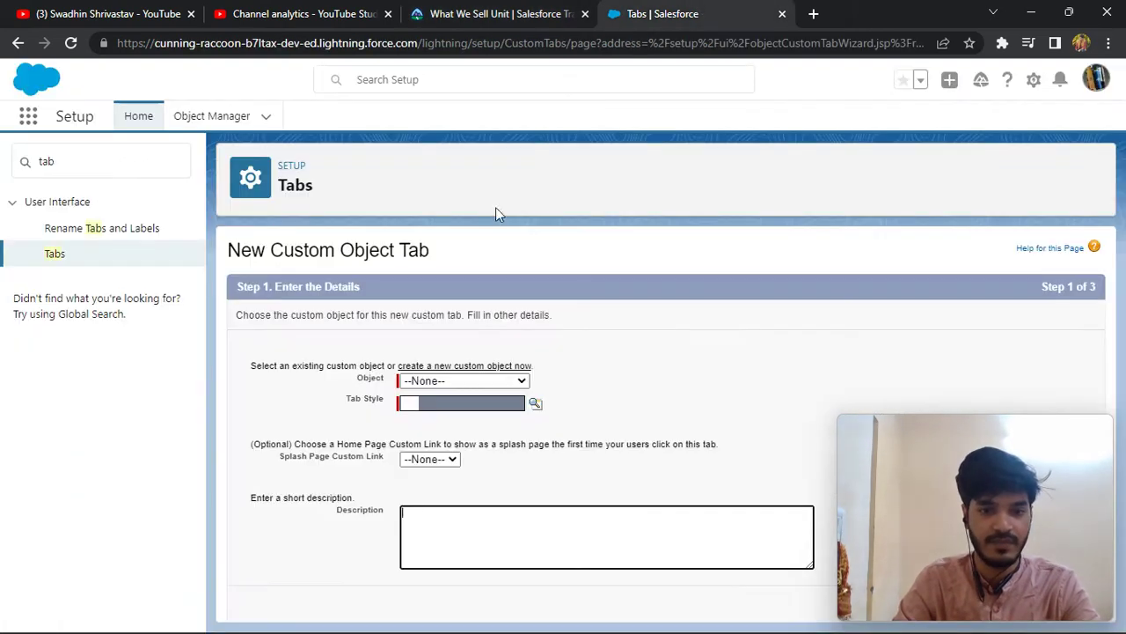
click(450, 380)
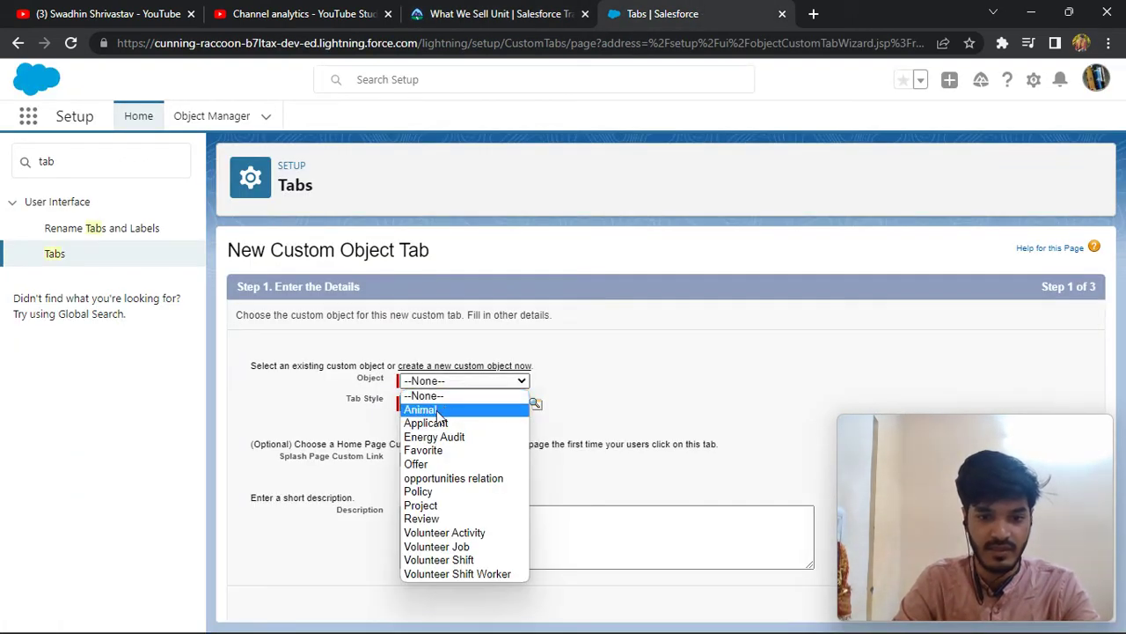
click(439, 410)
click(467, 410)
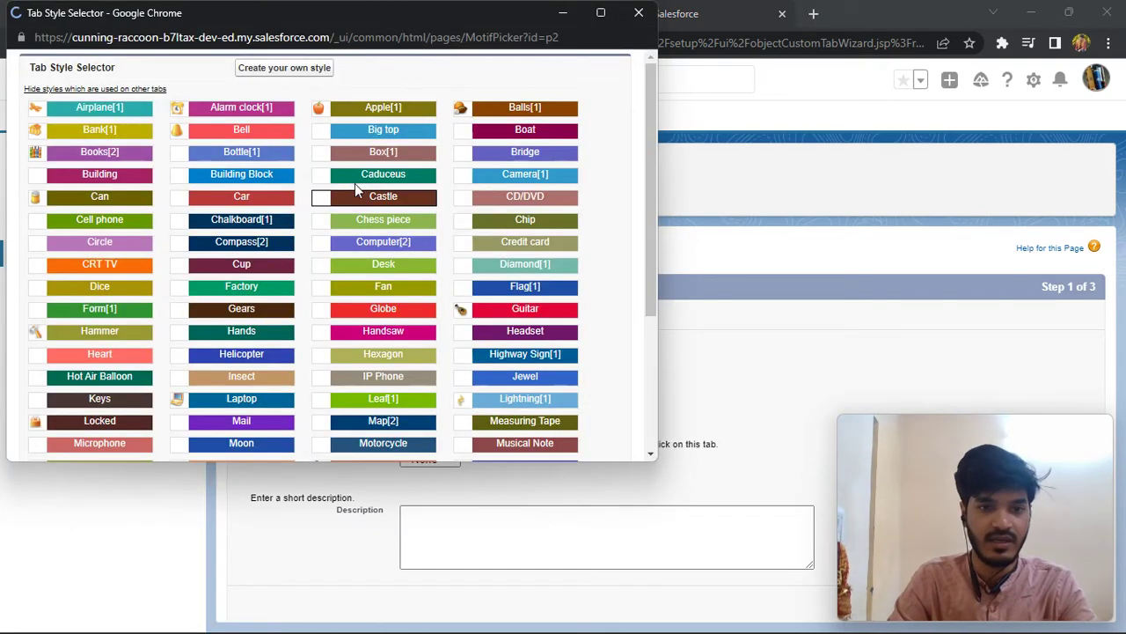
click(380, 107)
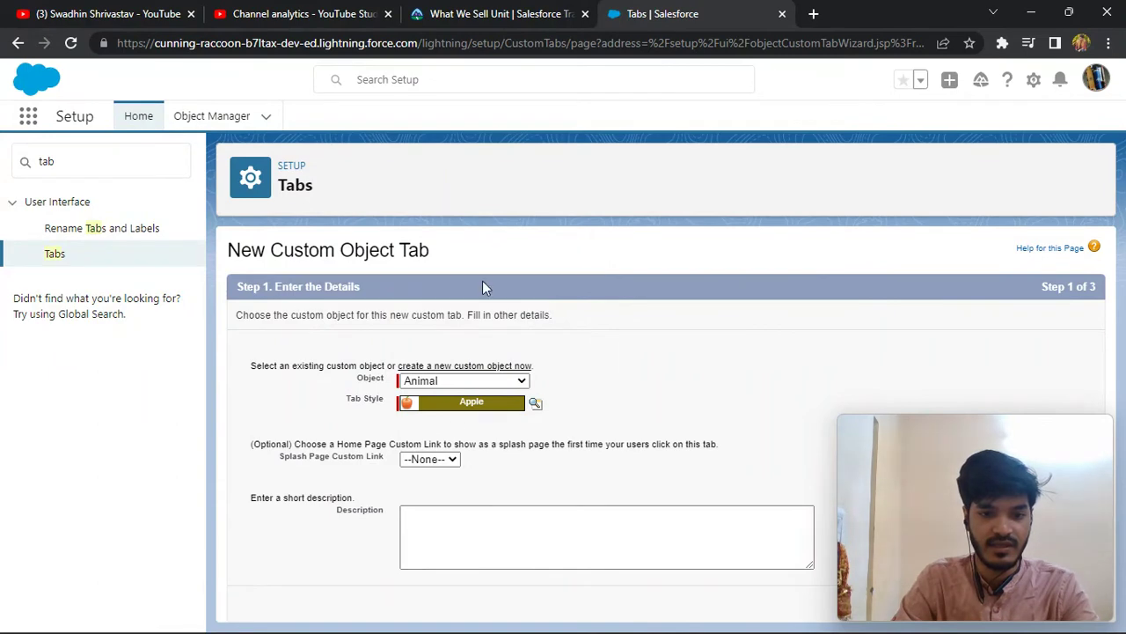
Keep the default profile and app visibility and save the Animal tab
click(469, 11)
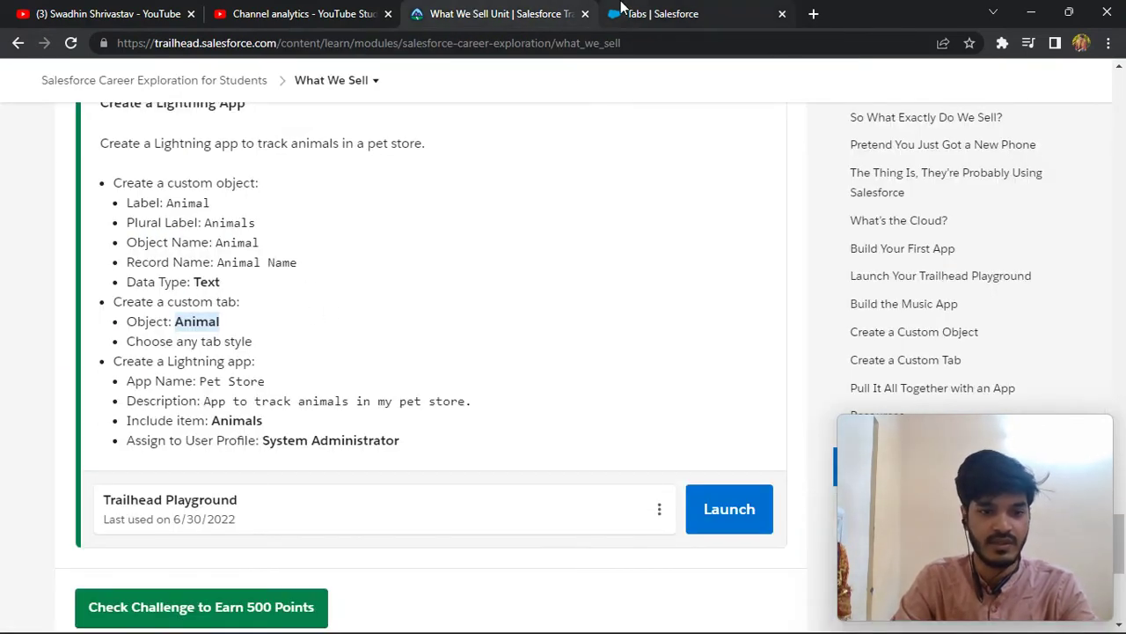
click(656, 8)
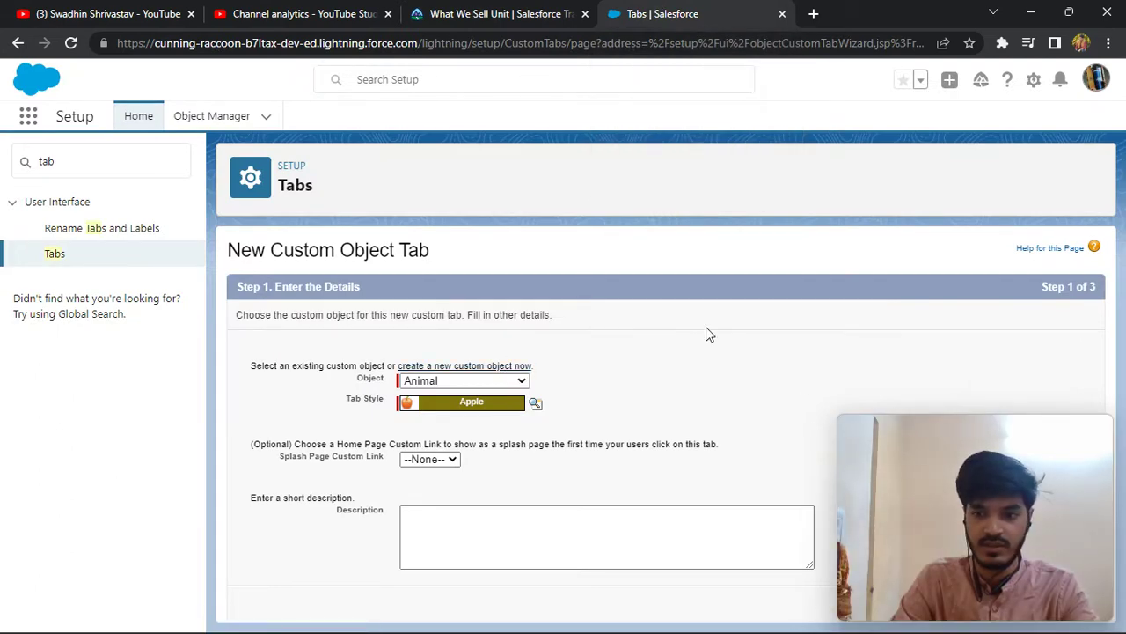
mouse_move(1047, 484)
drag(1047, 476, 1049, 390)
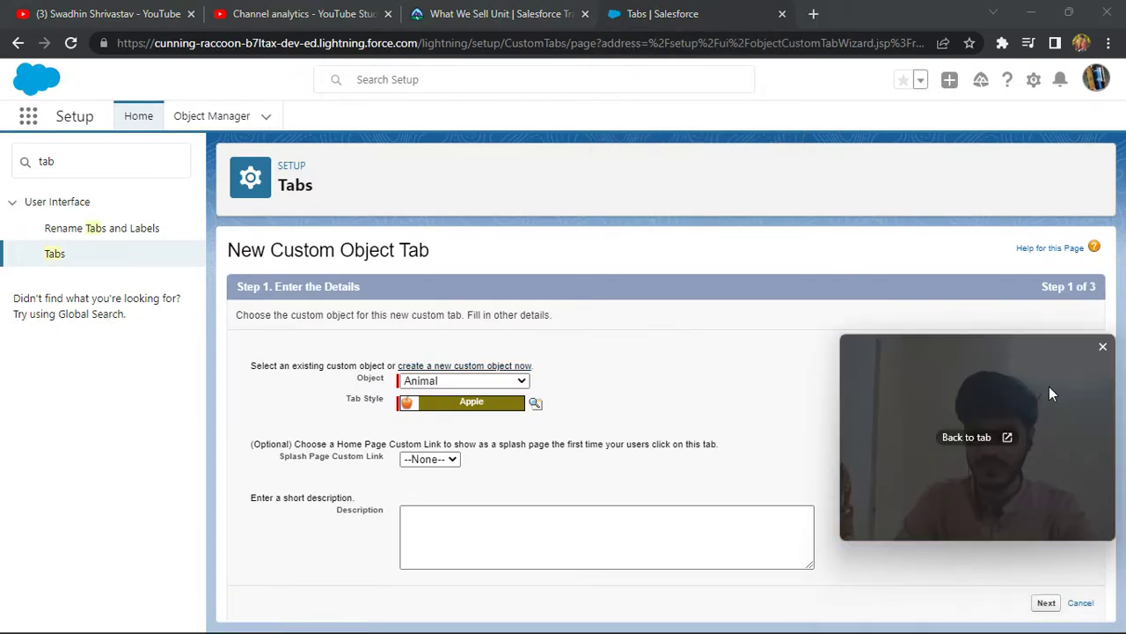
click(1046, 604)
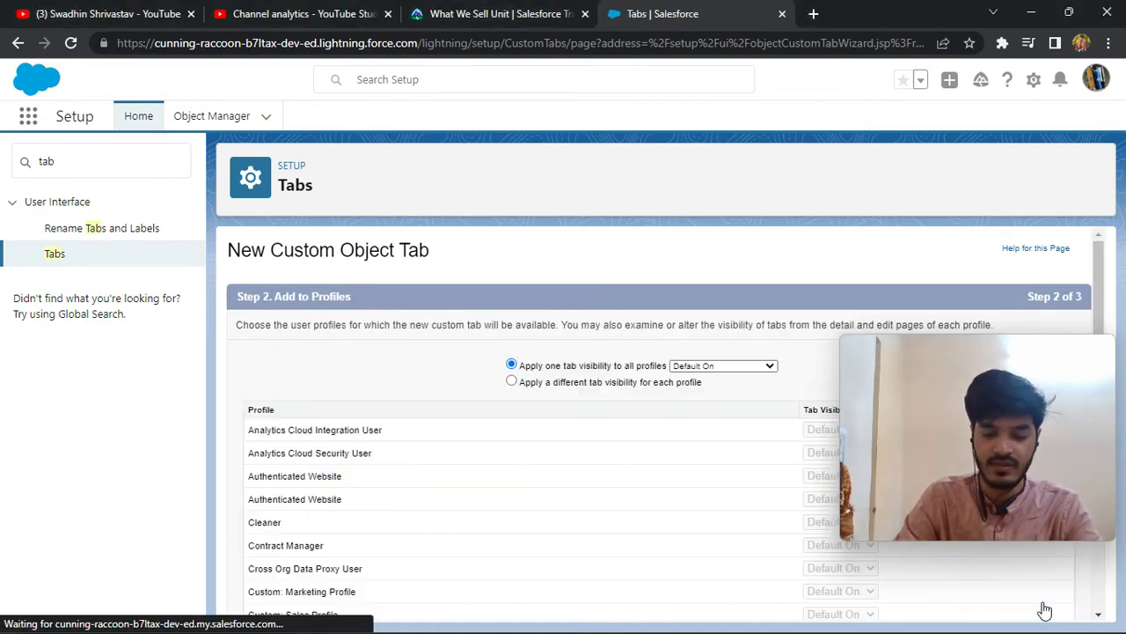
scroll(653, 503, down, 10)
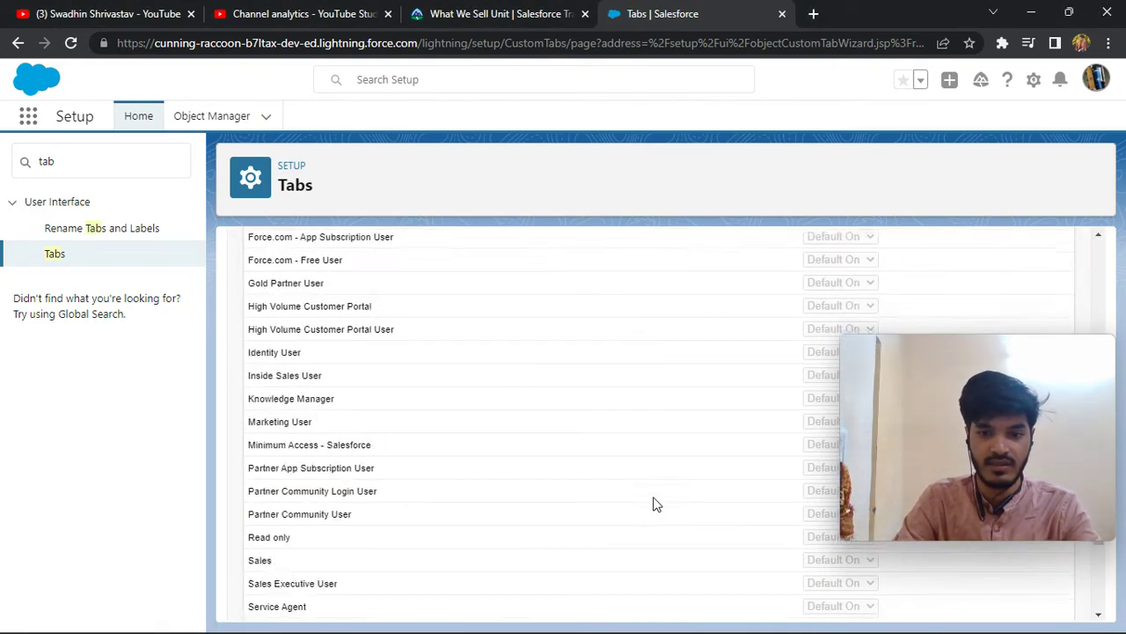
click(1032, 604)
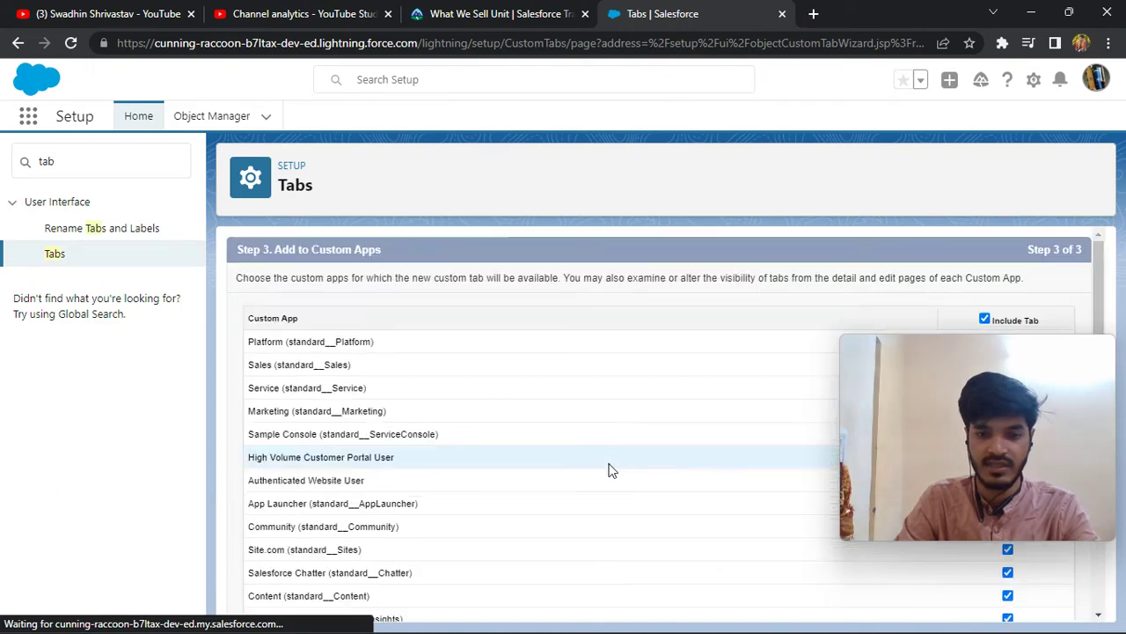
scroll(669, 440, down, 10)
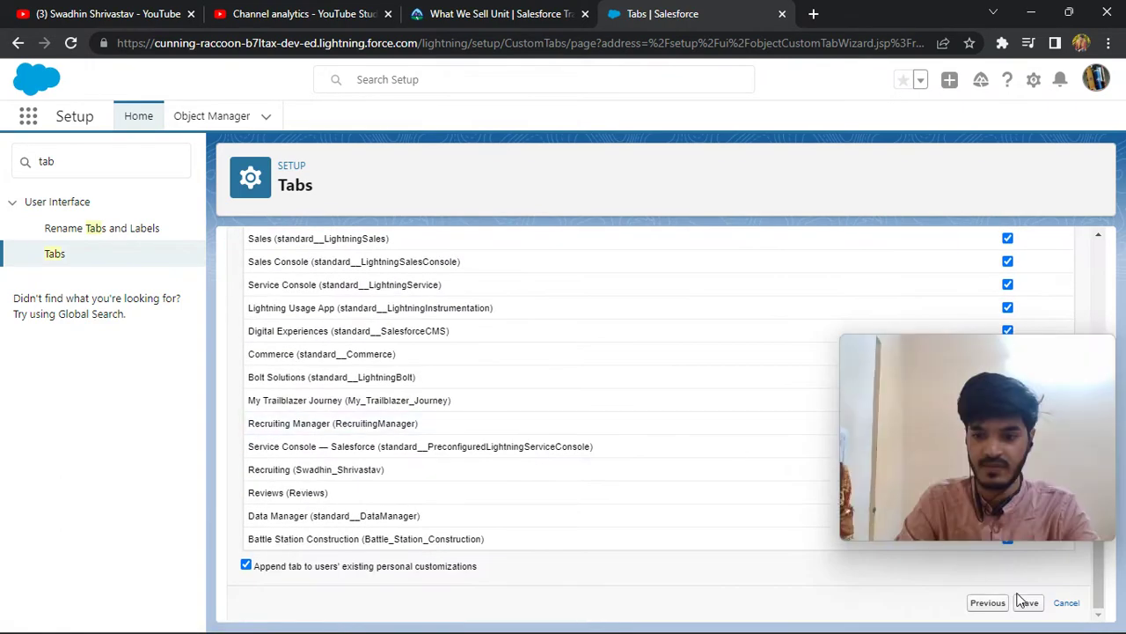
click(1028, 603)
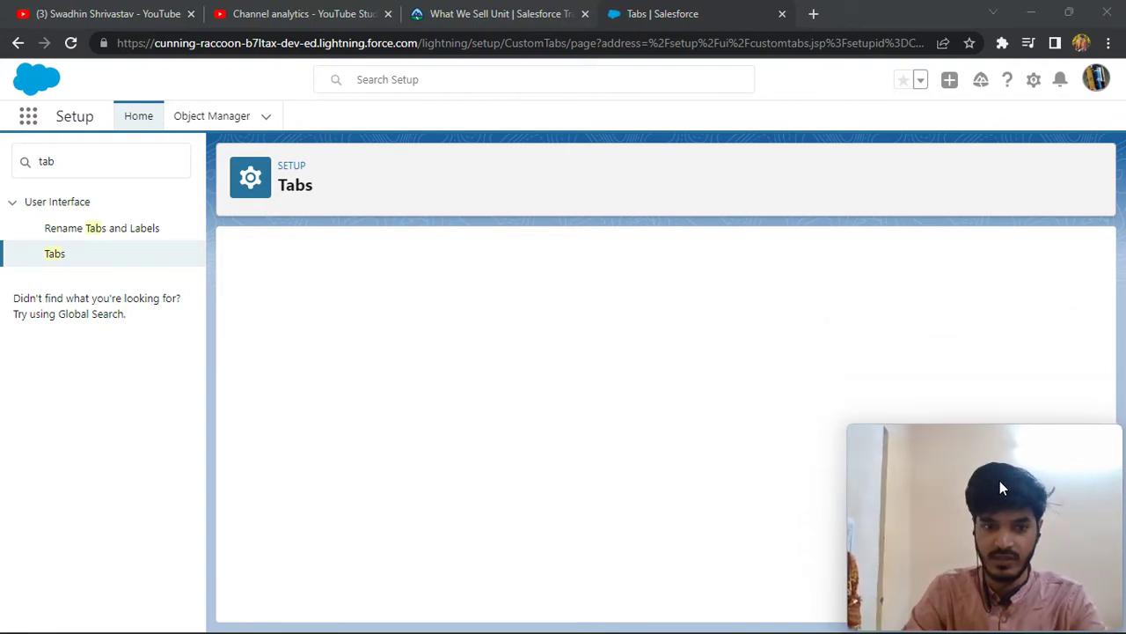
Check the Lightning app requirement, then search Setup for 'app mana' and open App Manager
click(492, 13)
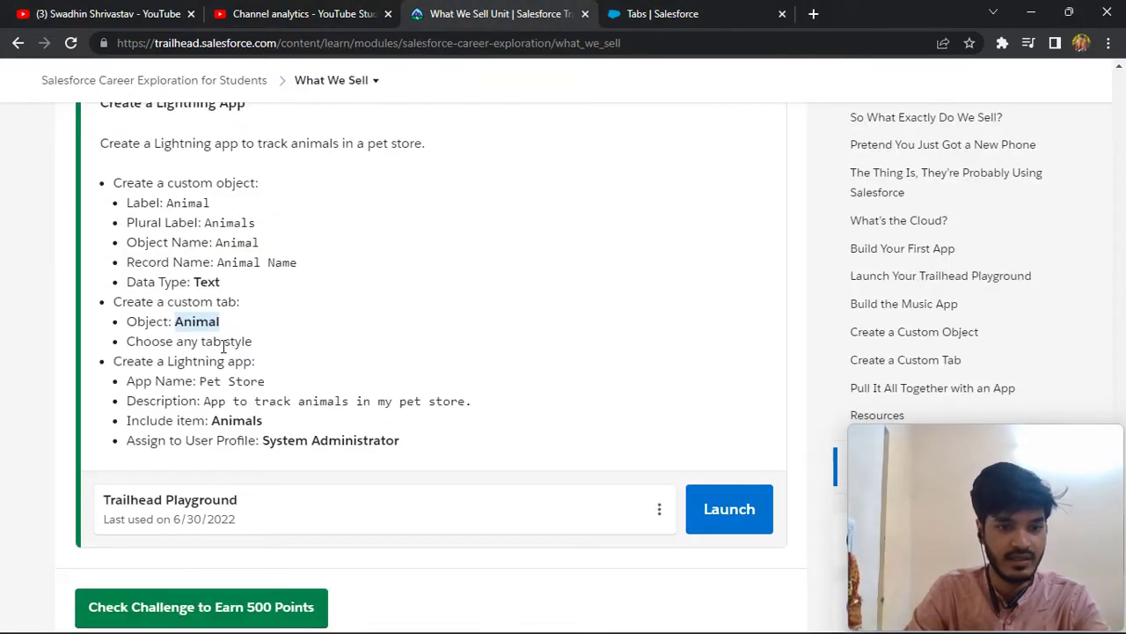
drag(252, 361, 168, 361)
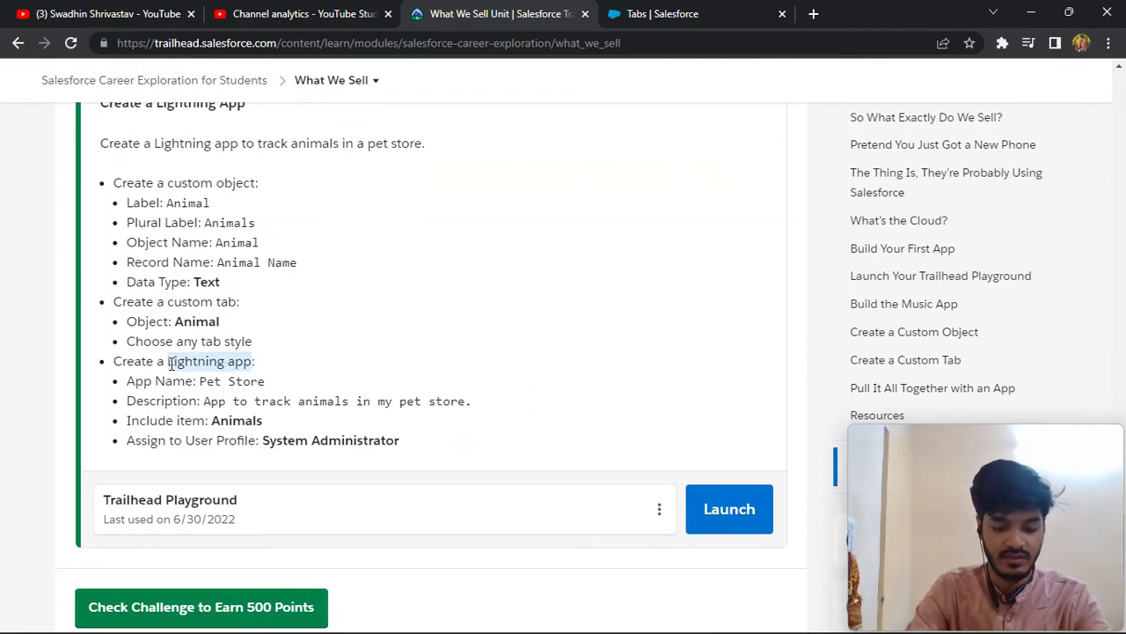
click(643, 11)
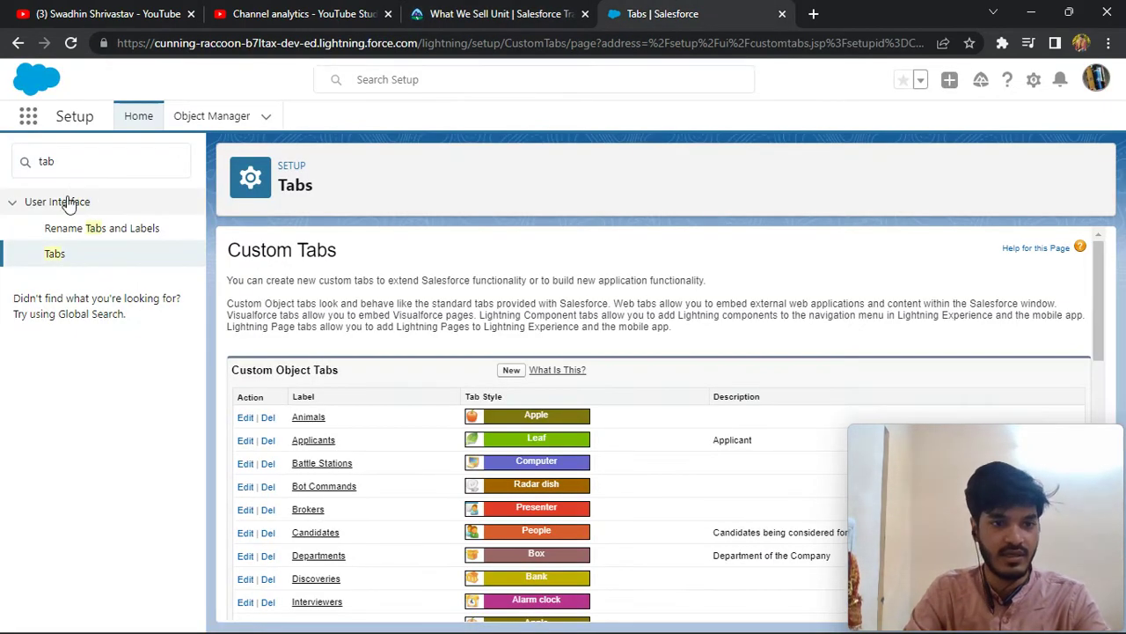
click(71, 159)
key(BackSpace)
key(BackSpace)
text(ap)
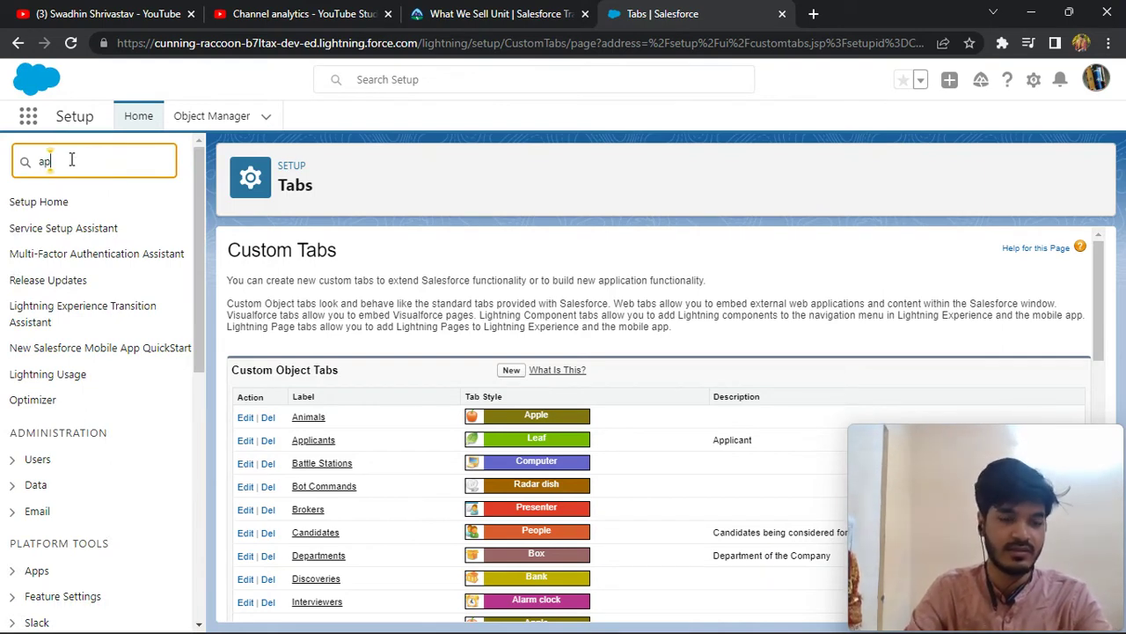
text(p mana)
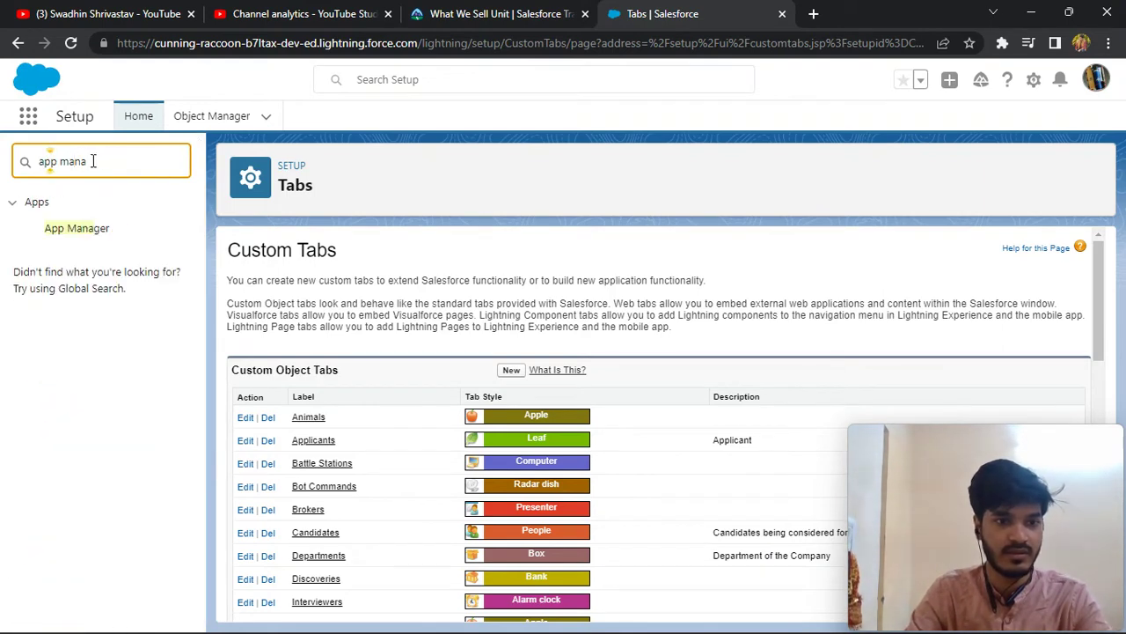
click(78, 233)
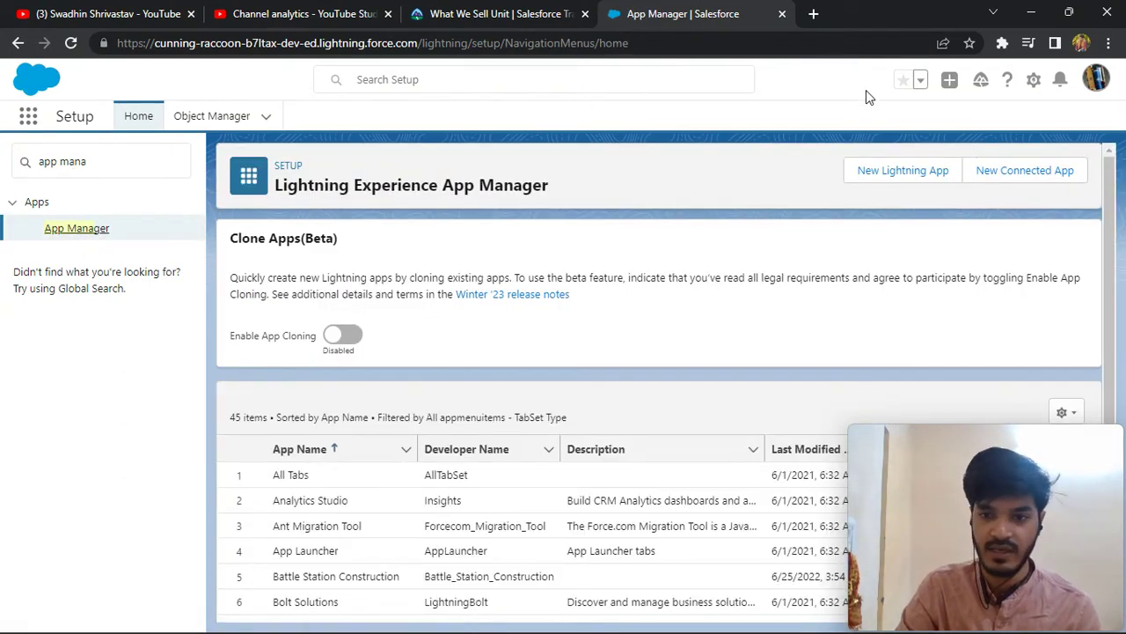
Start a new Lightning app named 'Pet Store', copied from the challenge instructions
click(878, 169)
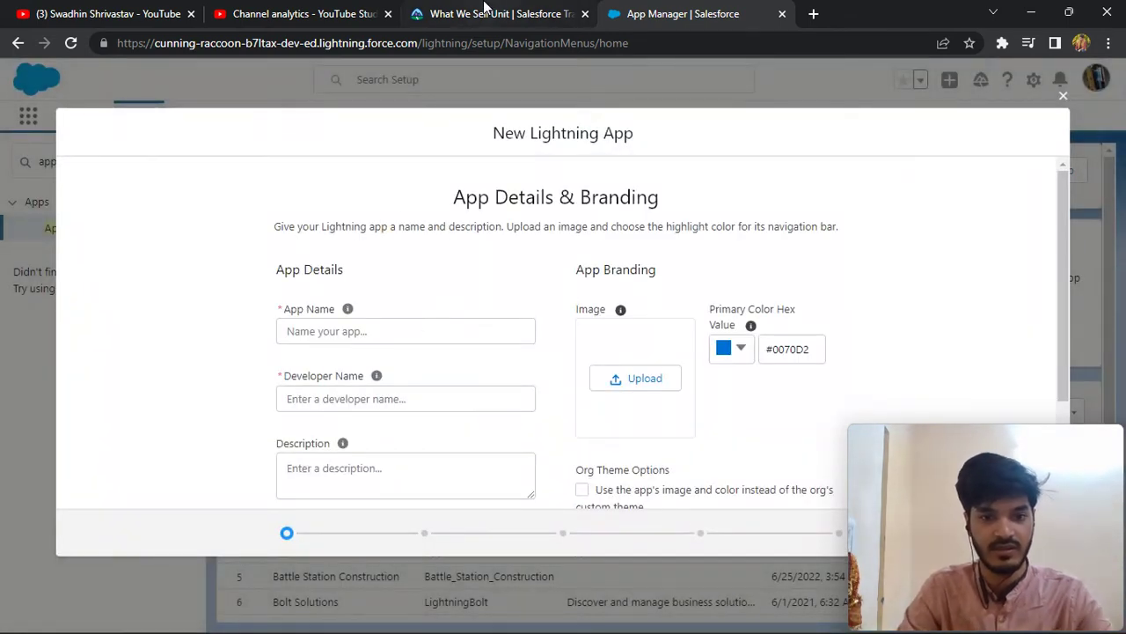
click(500, 13)
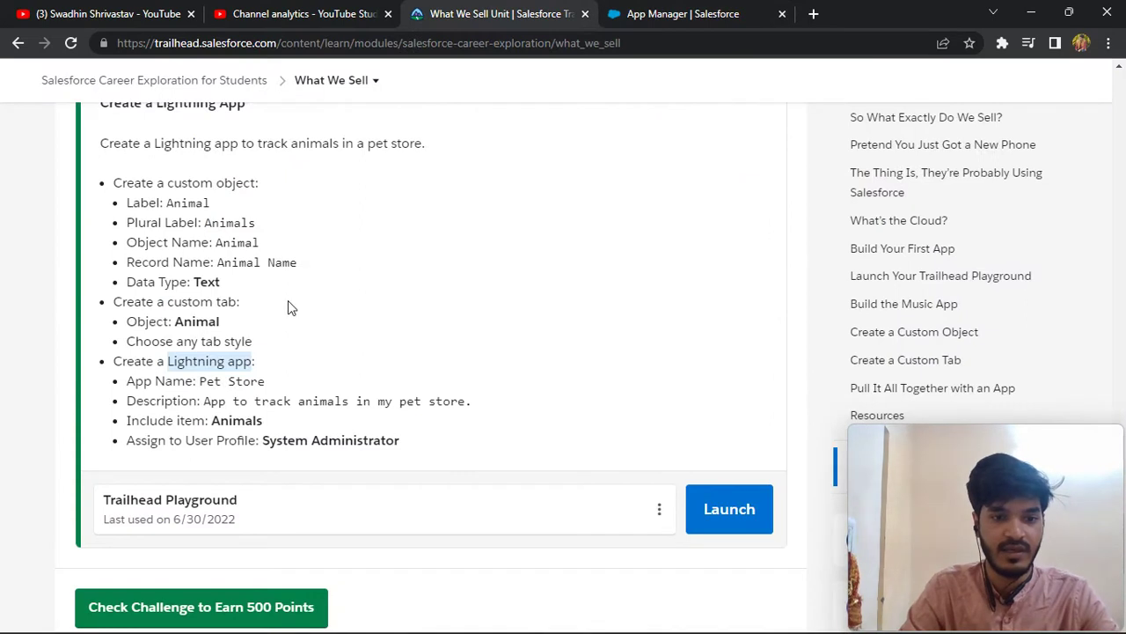
drag(267, 385, 211, 387)
key(ctrl+c)
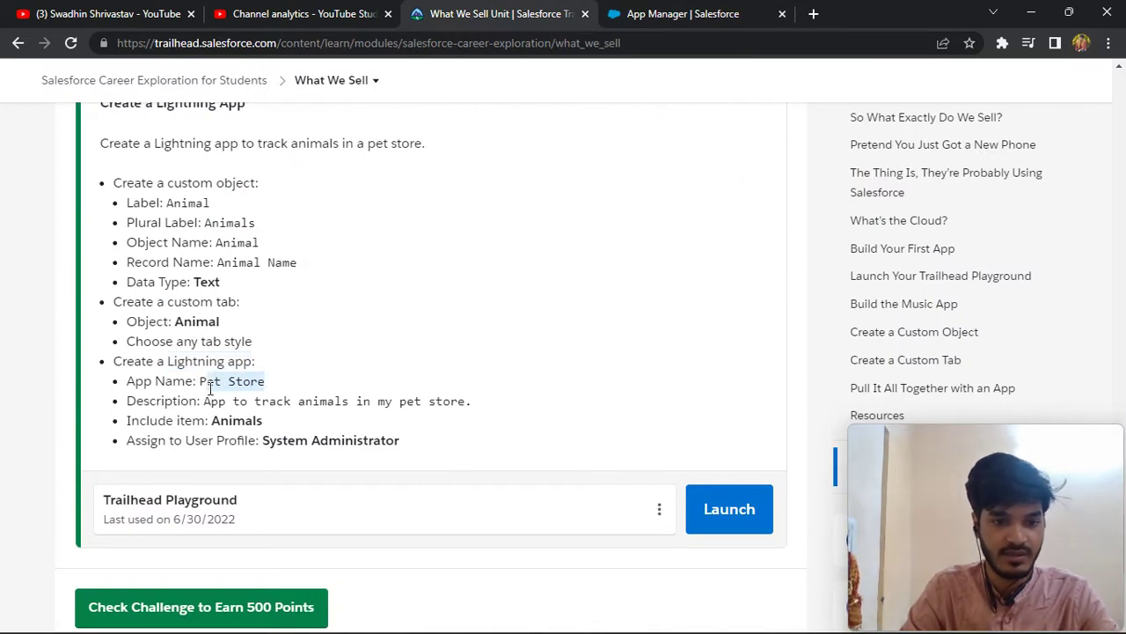
click(645, 10)
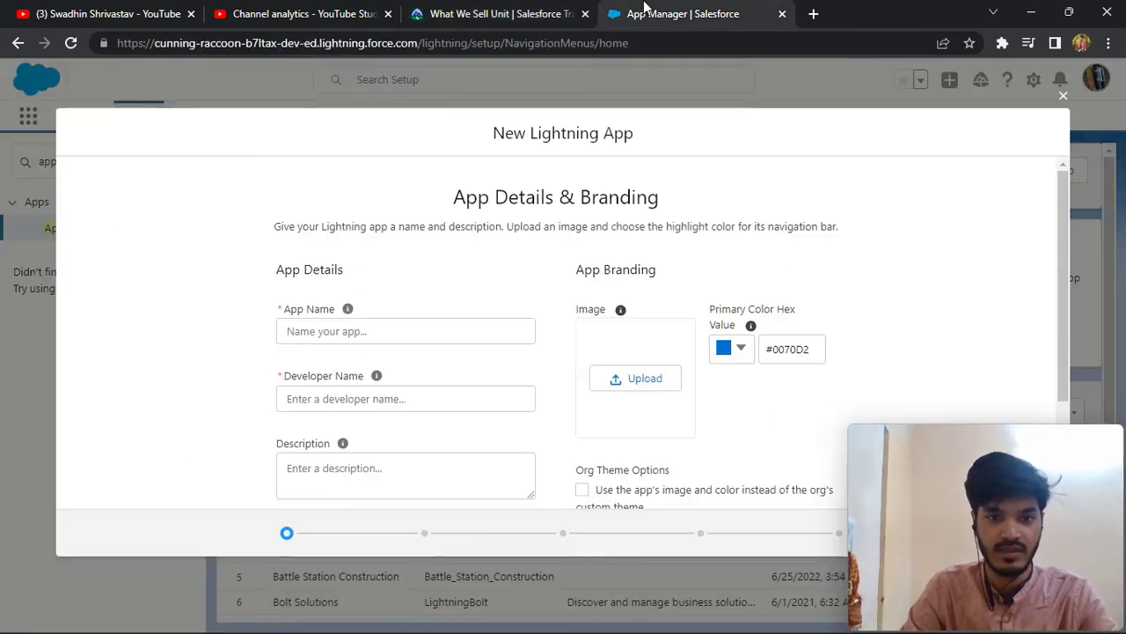
click(387, 328)
key(ctrl+v)
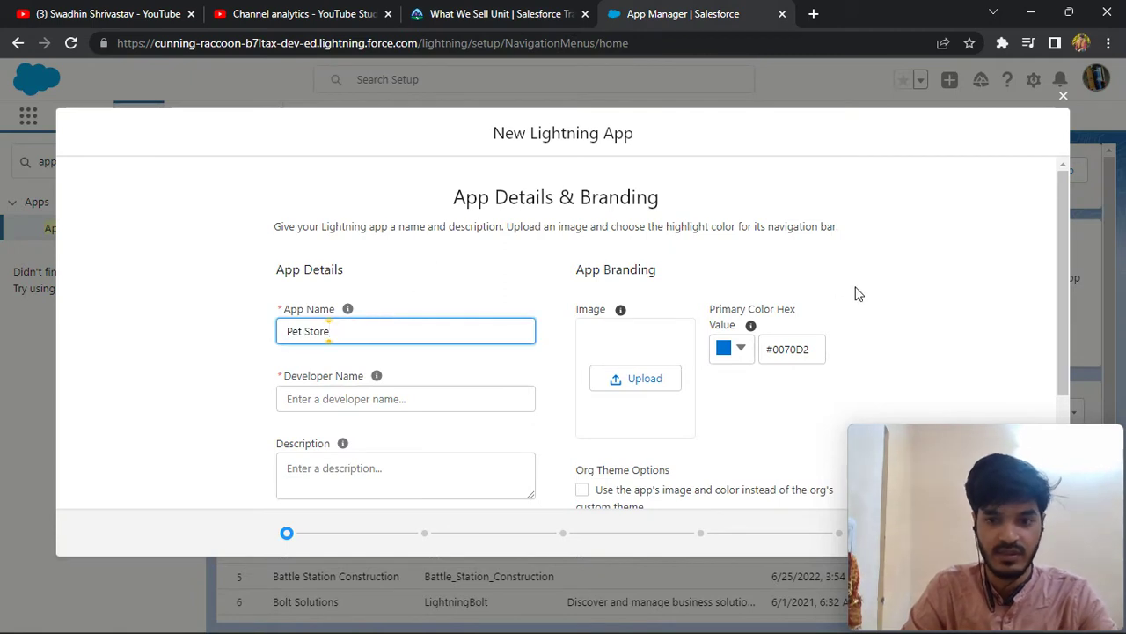
key(Tab)
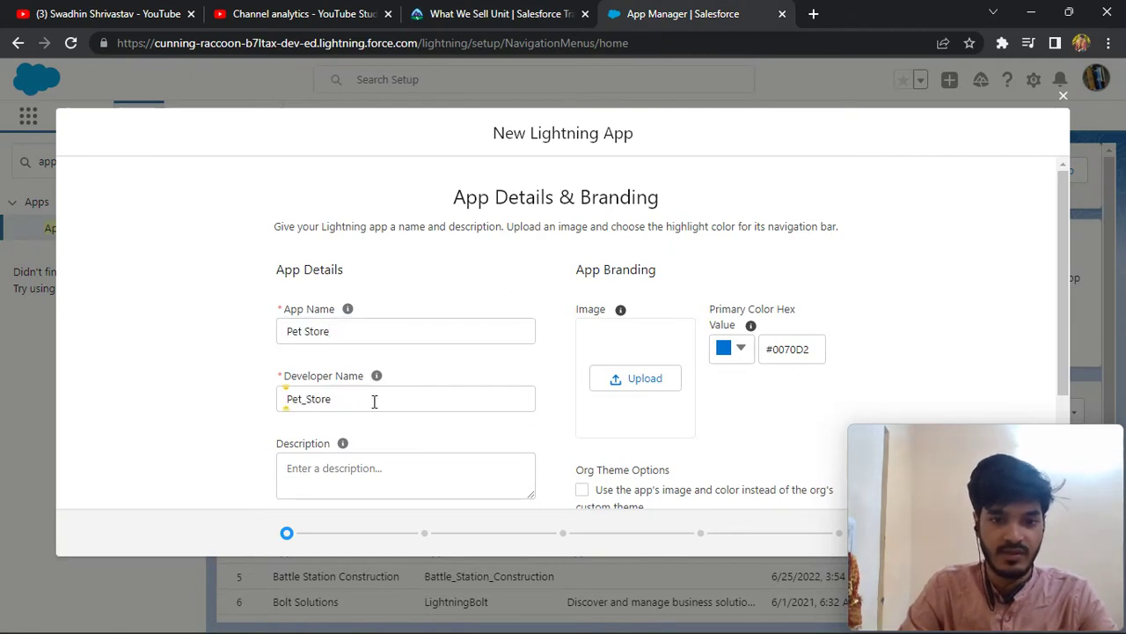
Paste the challenge's required description into the app's Description field
click(501, 10)
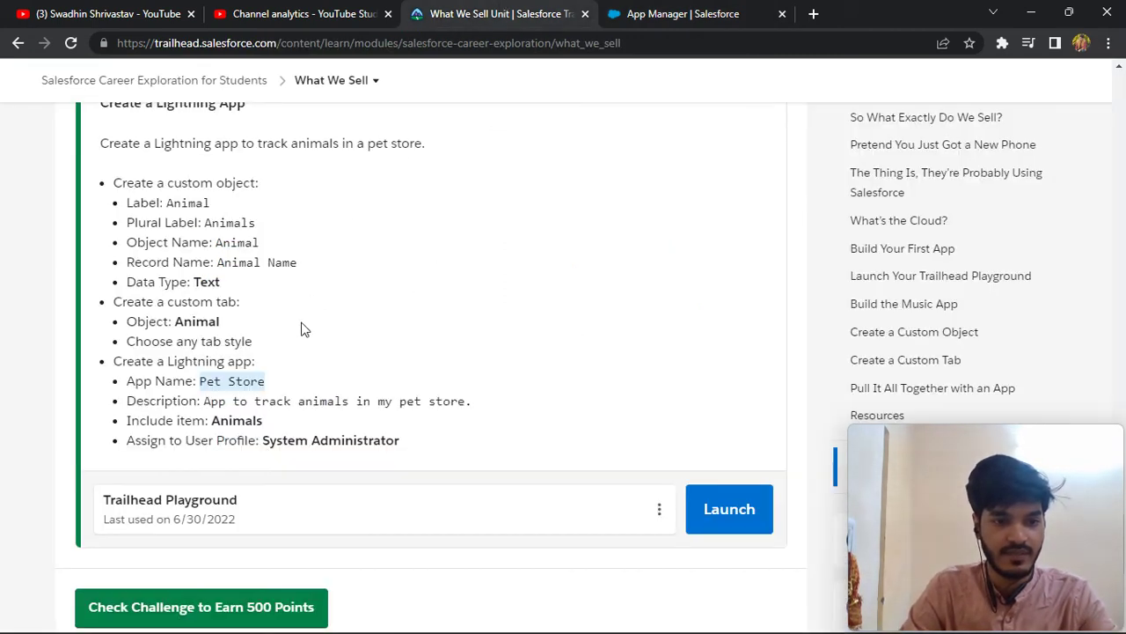
drag(472, 404, 215, 403)
key(ctrl+c)
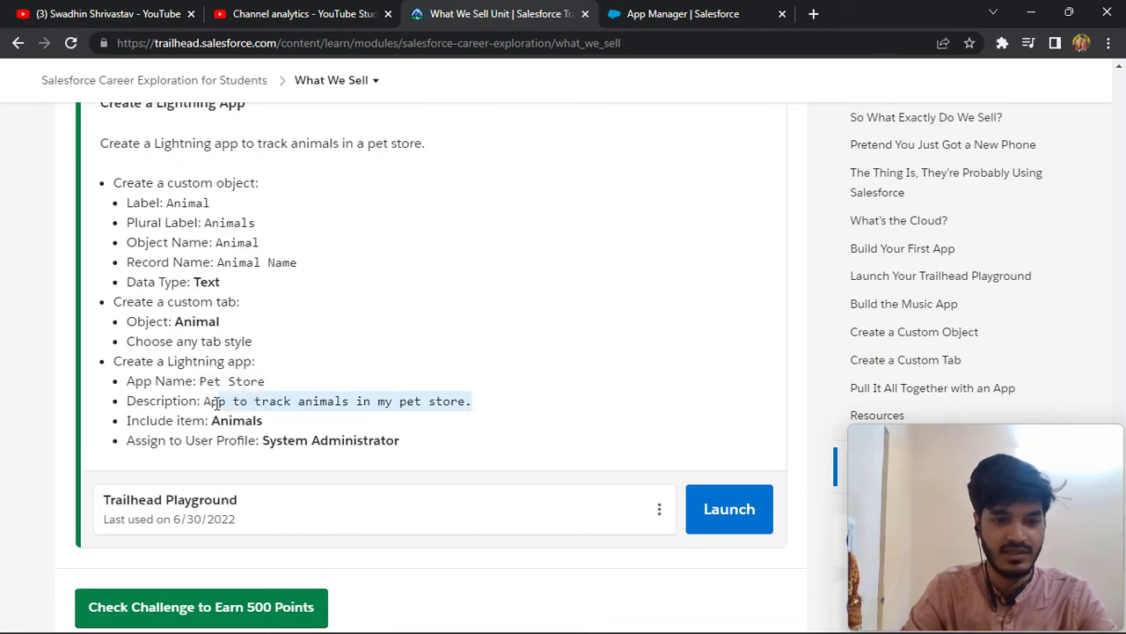
click(652, 11)
scroll(466, 312, down, 1)
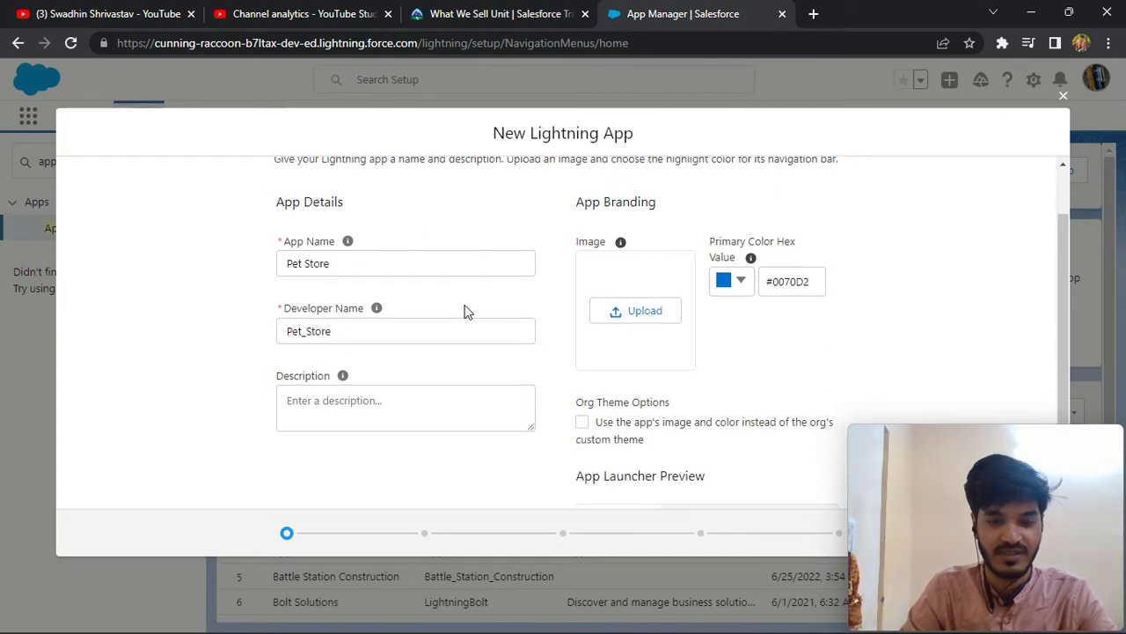
click(377, 420)
key(ctrl+v)
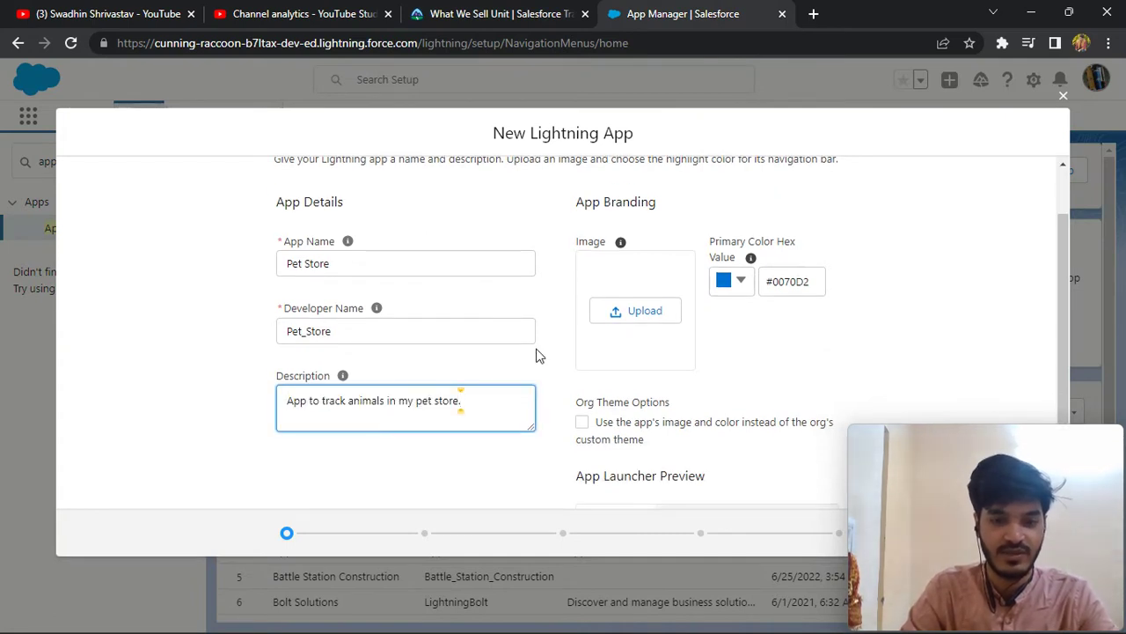
Advance to the Navigation Items step and add Animals to the selected items
click(504, 11)
scroll(372, 322, down, 1)
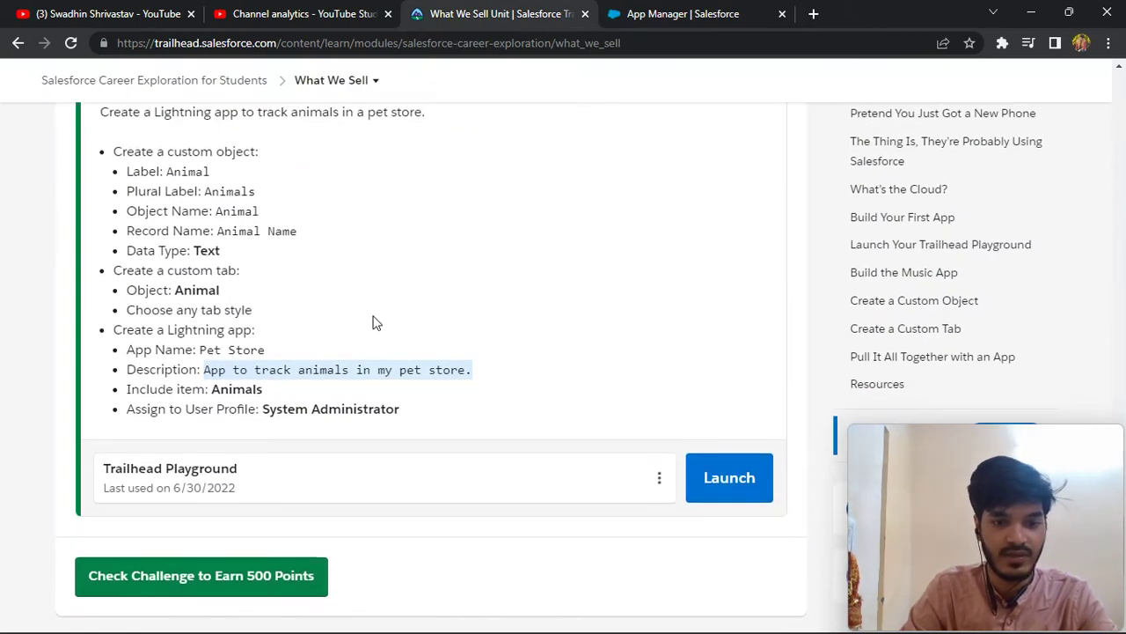
click(661, 11)
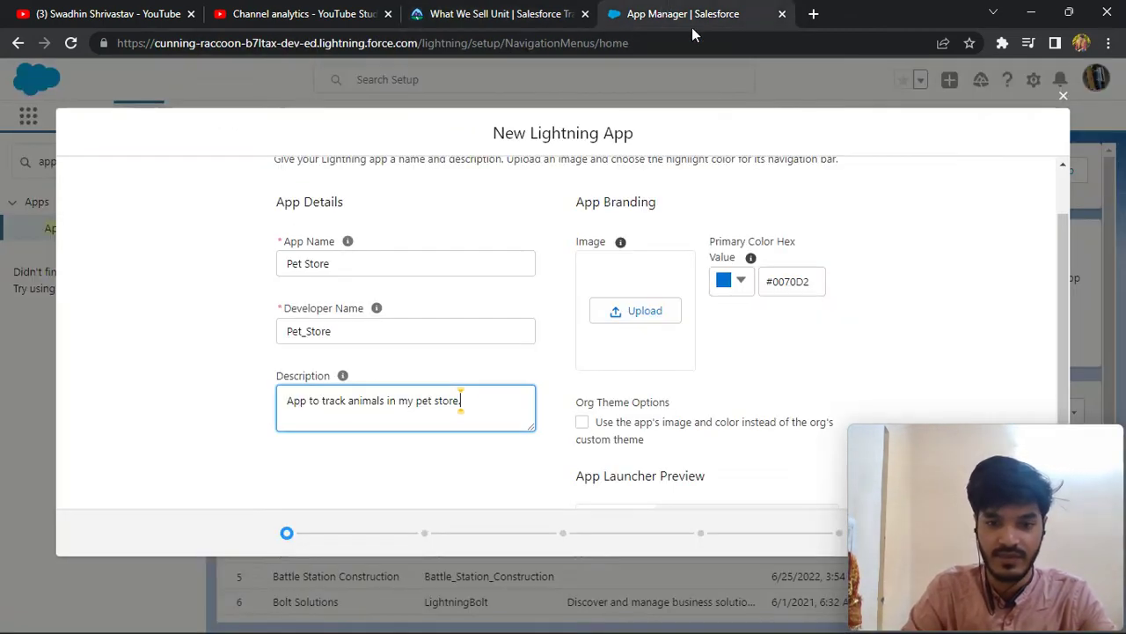
drag(980, 472, 985, 44)
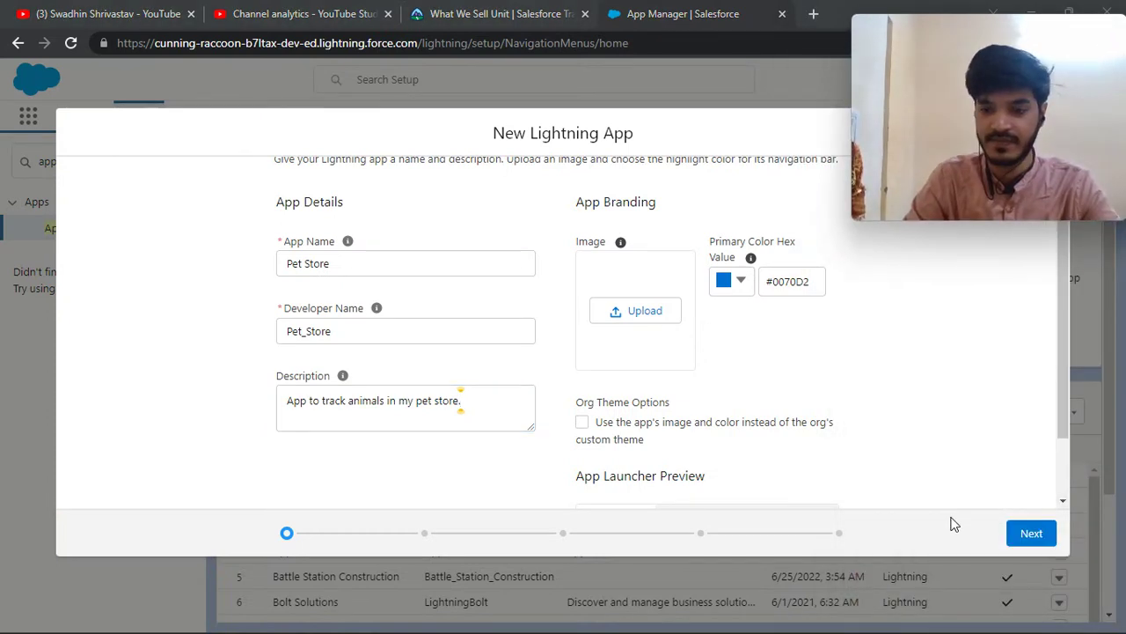
click(1030, 534)
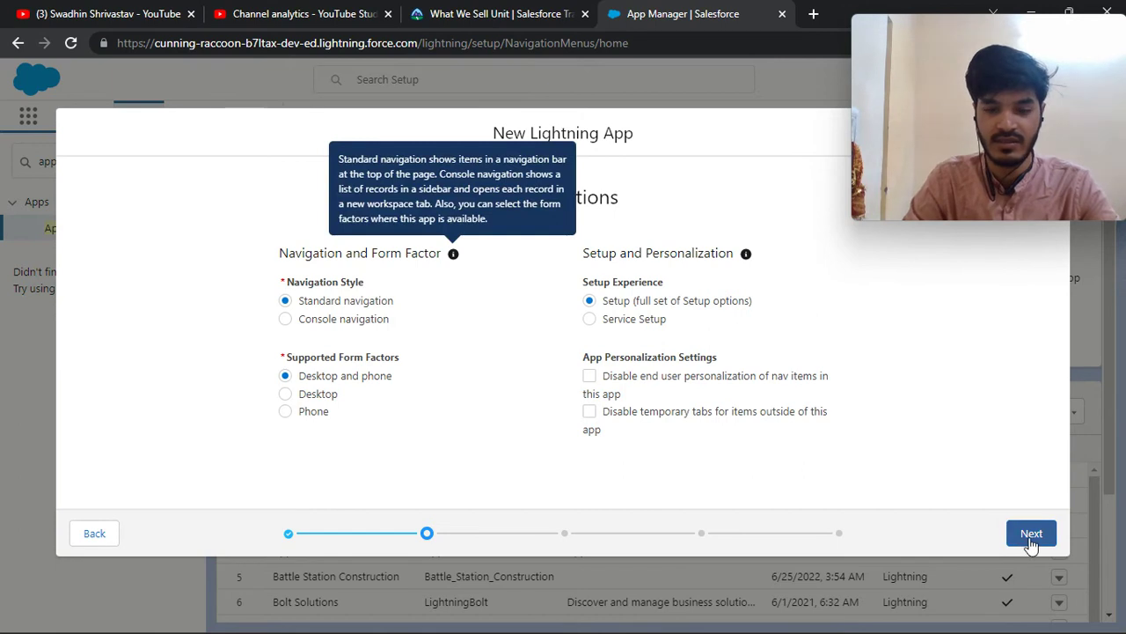
click(1030, 536)
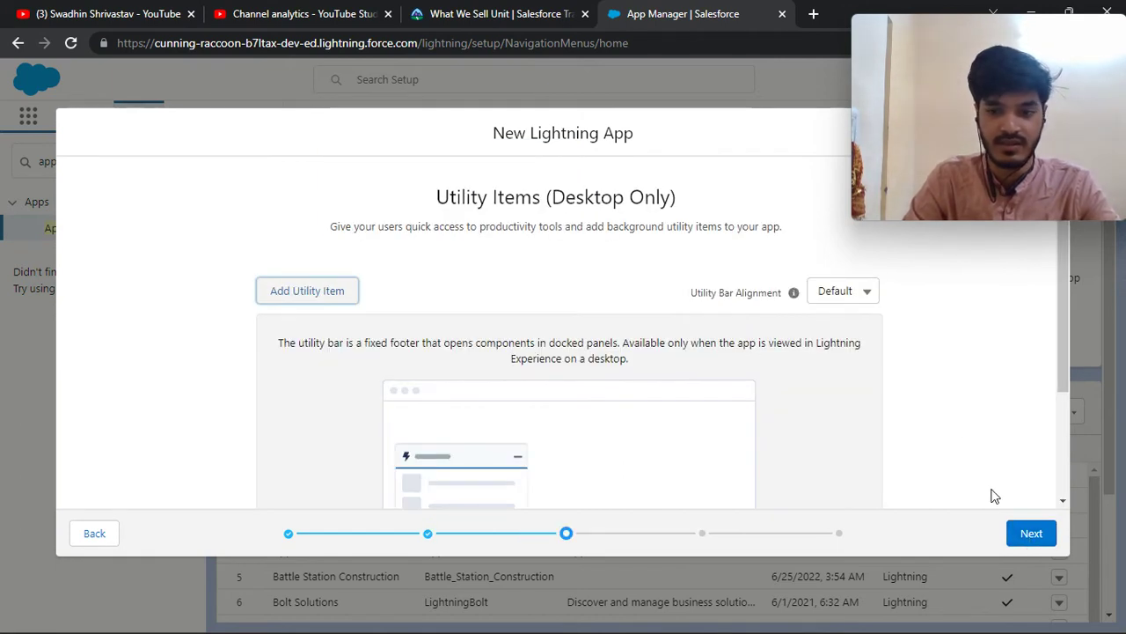
click(1028, 534)
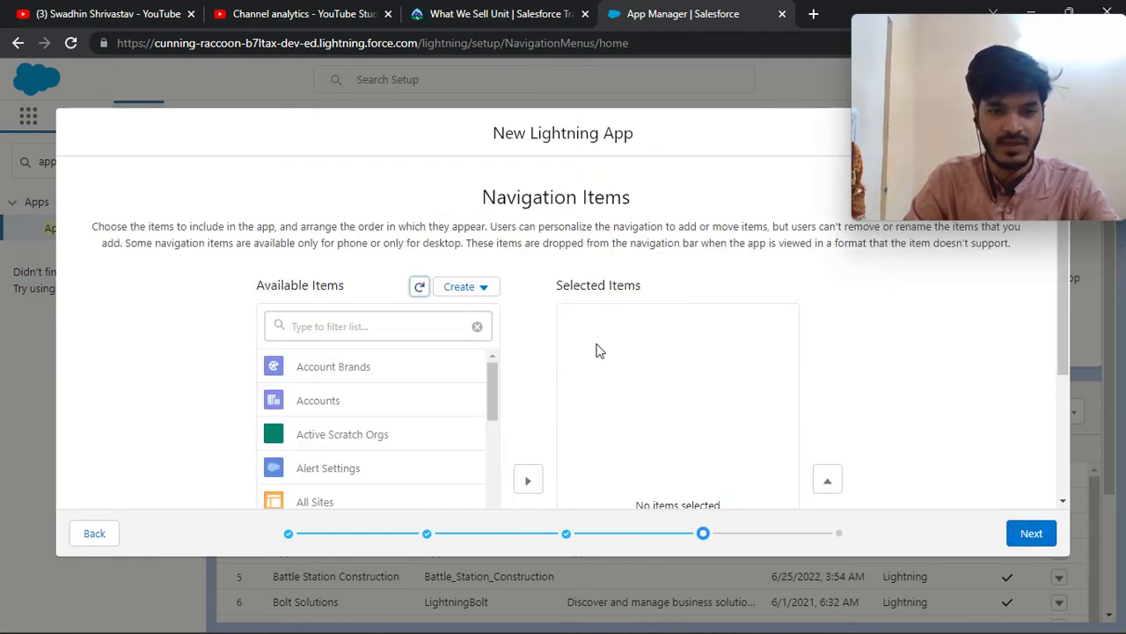
scroll(401, 404, down, 3)
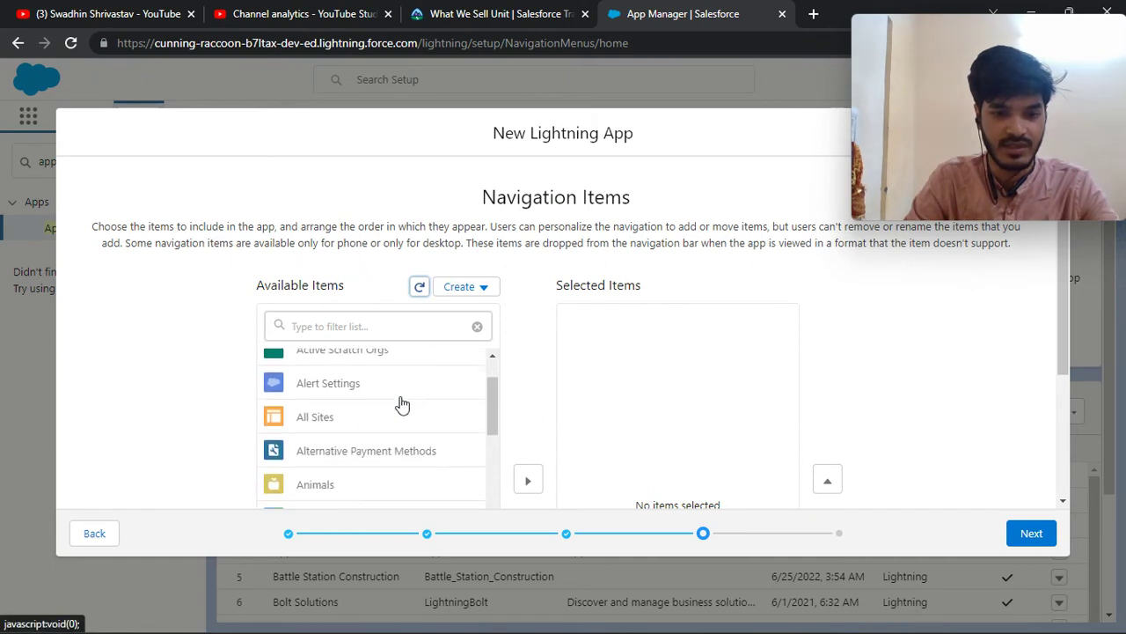
scroll(449, 211, down, 2)
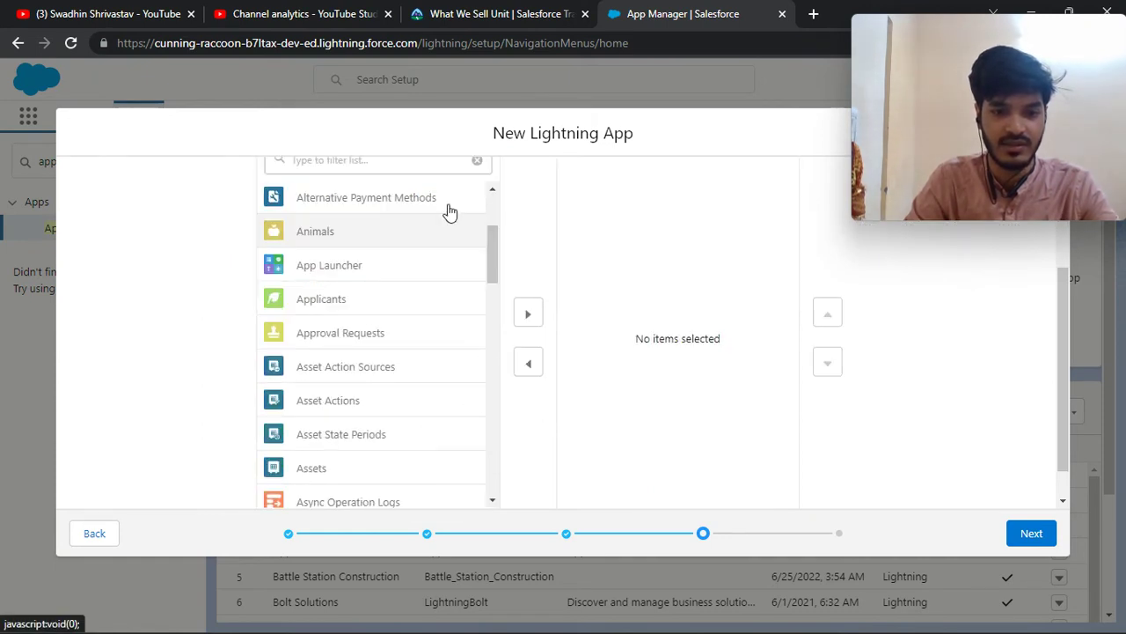
click(498, 13)
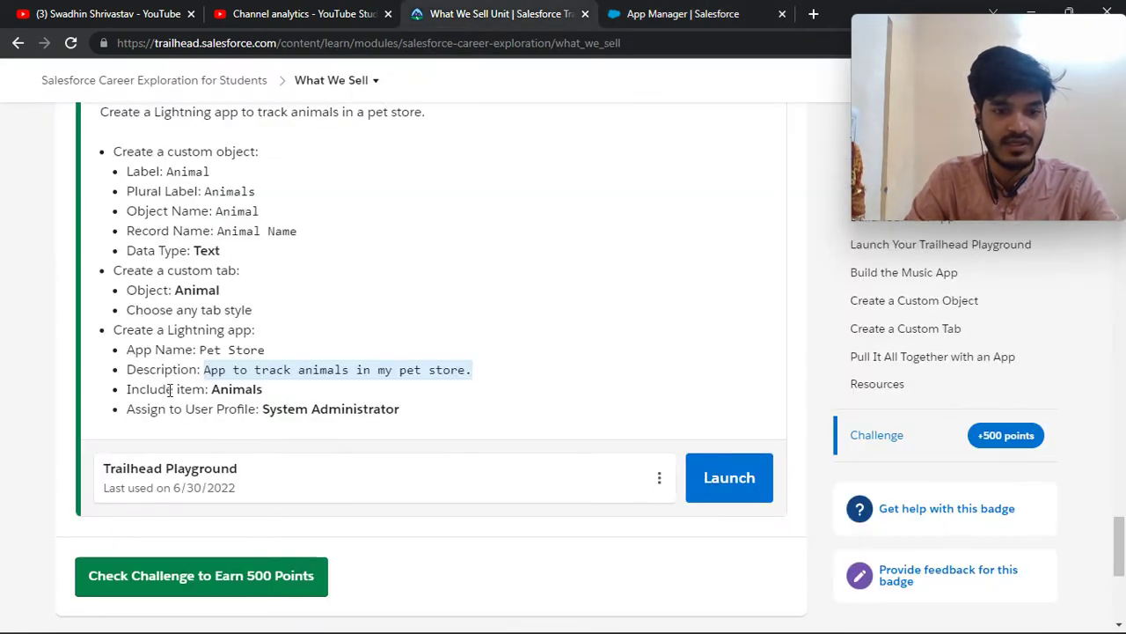
click(677, 14)
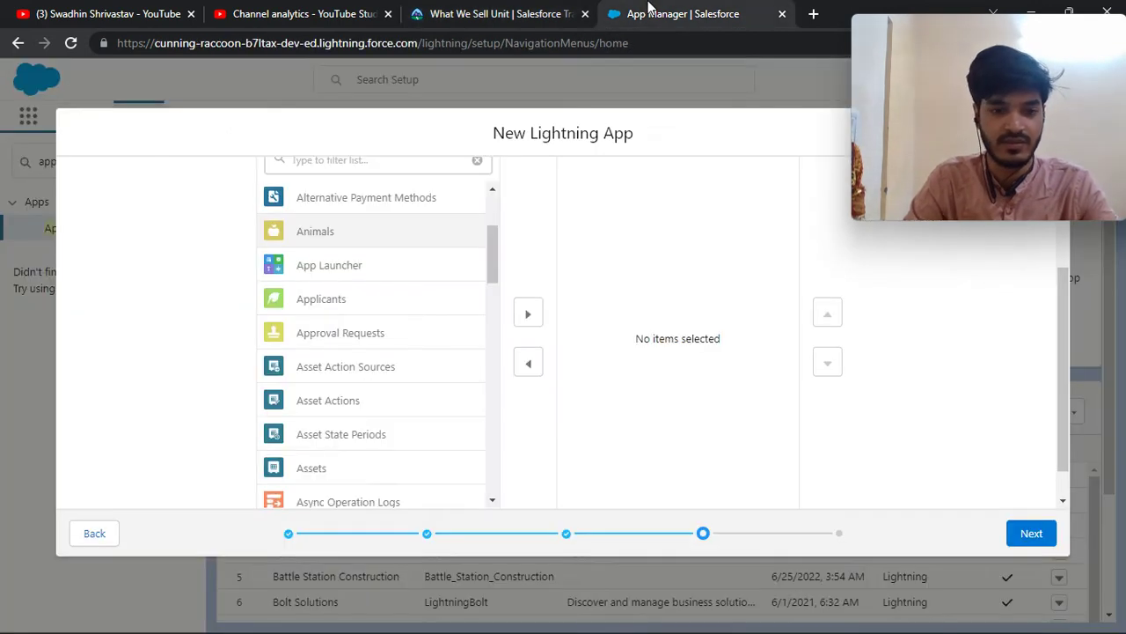
click(530, 316)
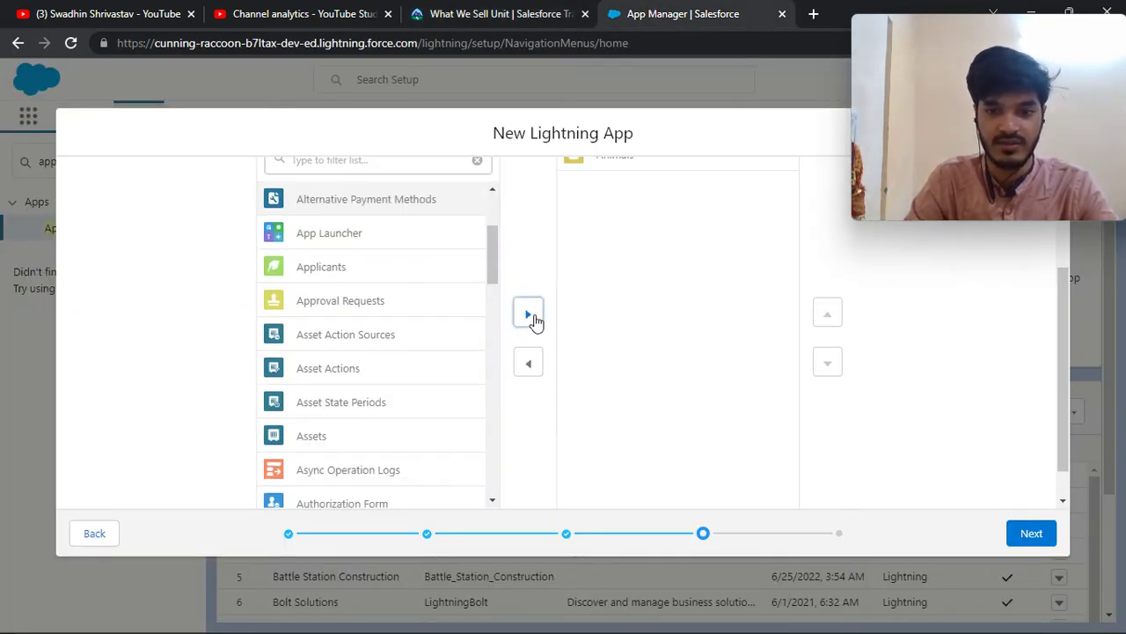
Filter profiles by 'sys', add System Administrator to the selected profiles, and Save & Finish
click(1031, 533)
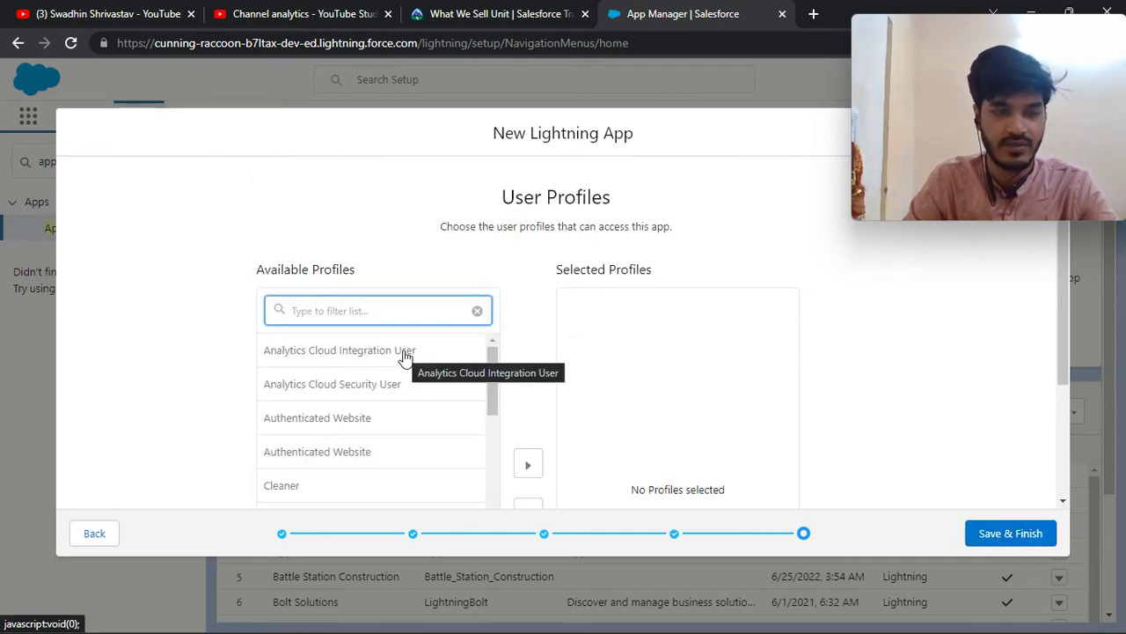
click(473, 8)
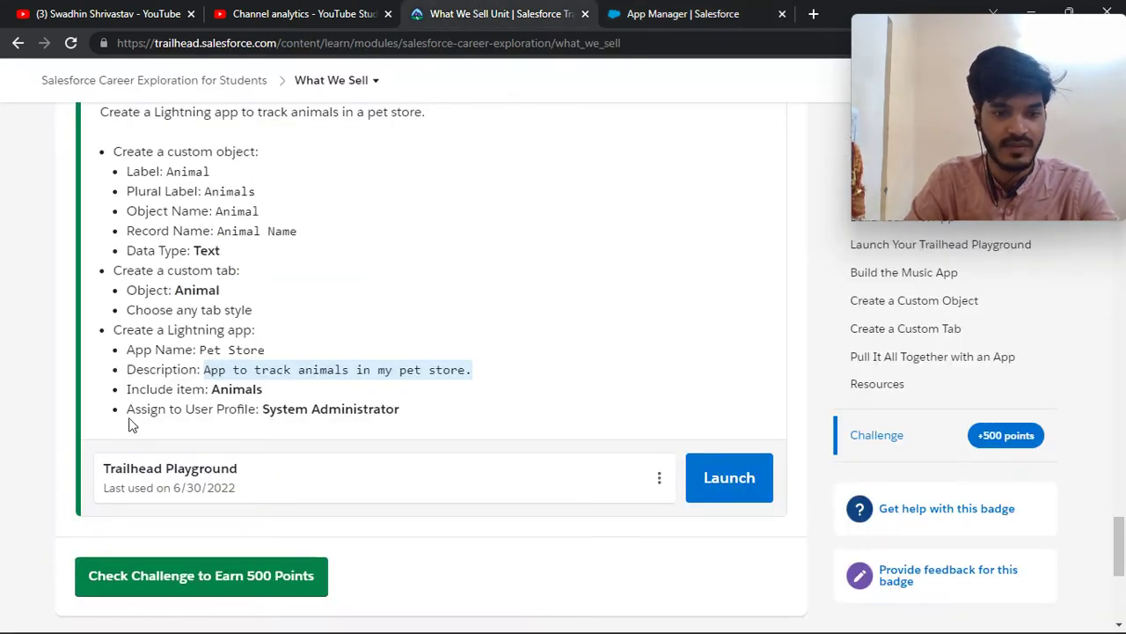
click(607, 16)
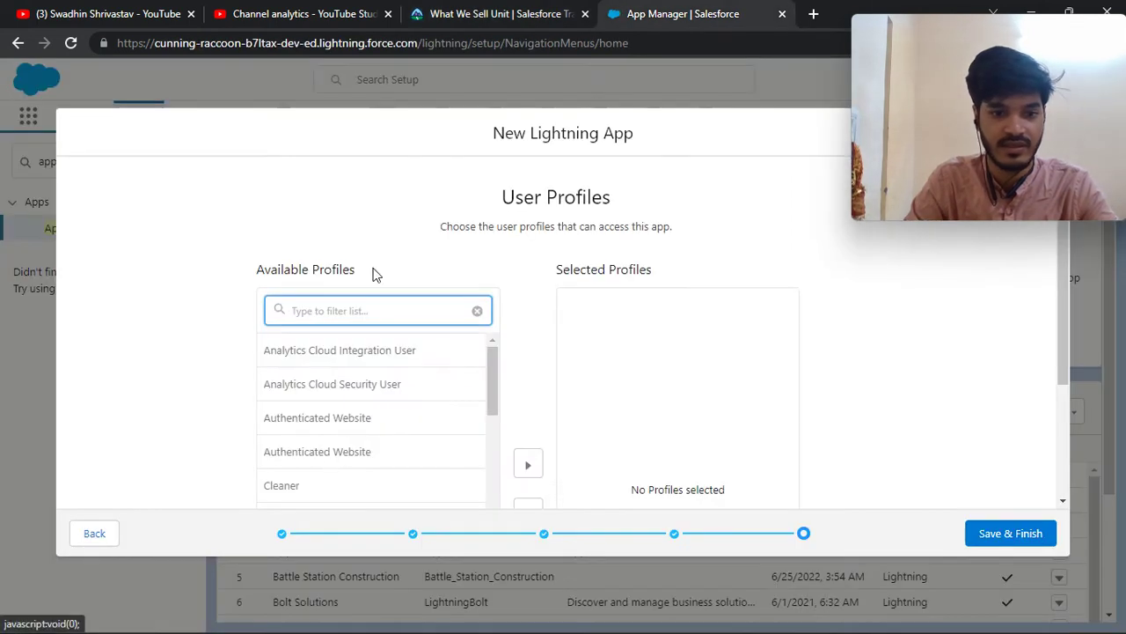
text(sys)
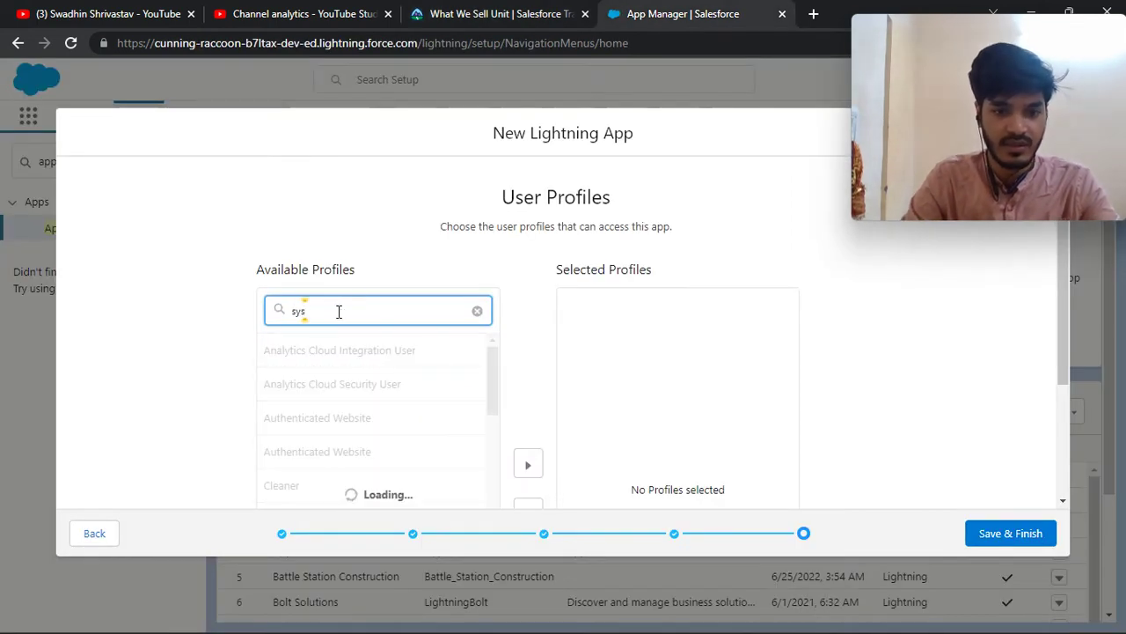
click(294, 352)
scroll(294, 358, down, 2)
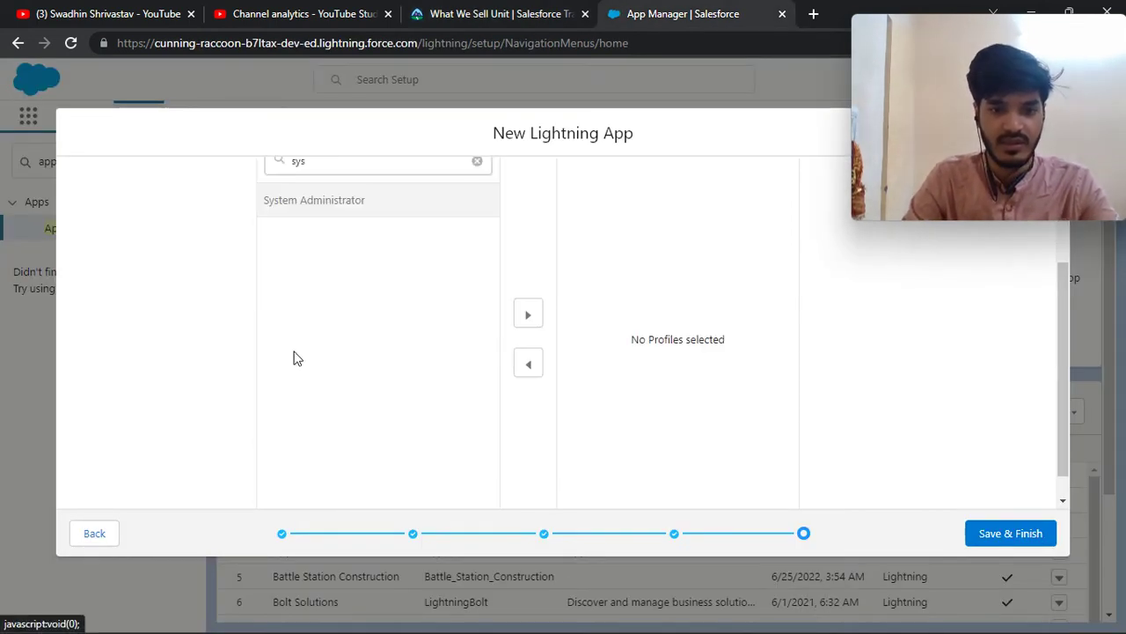
click(525, 317)
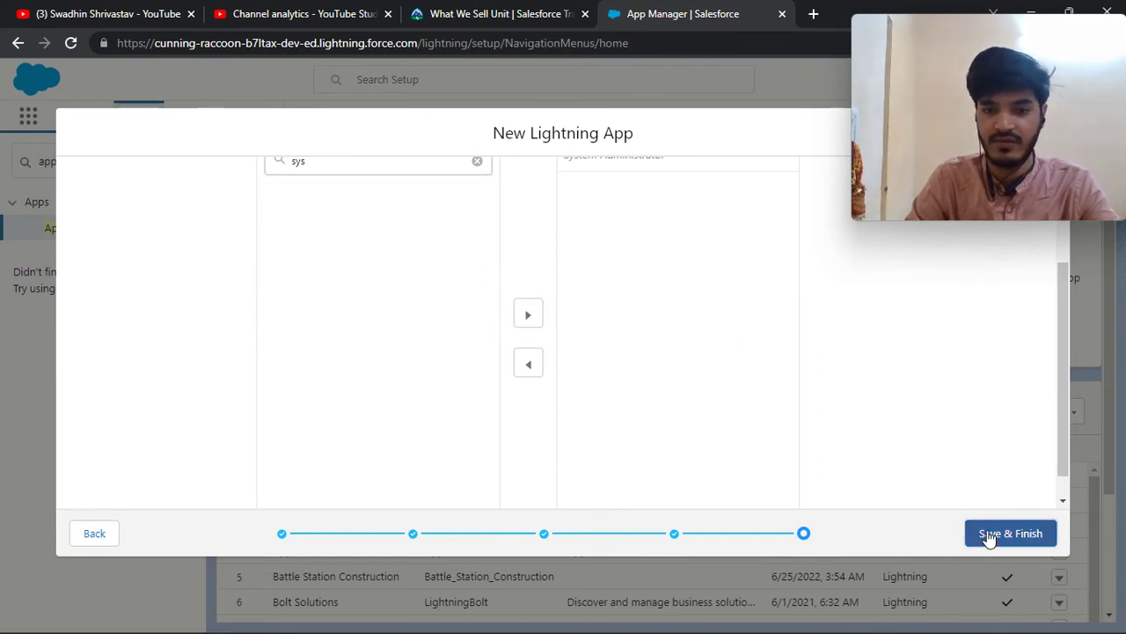
click(988, 535)
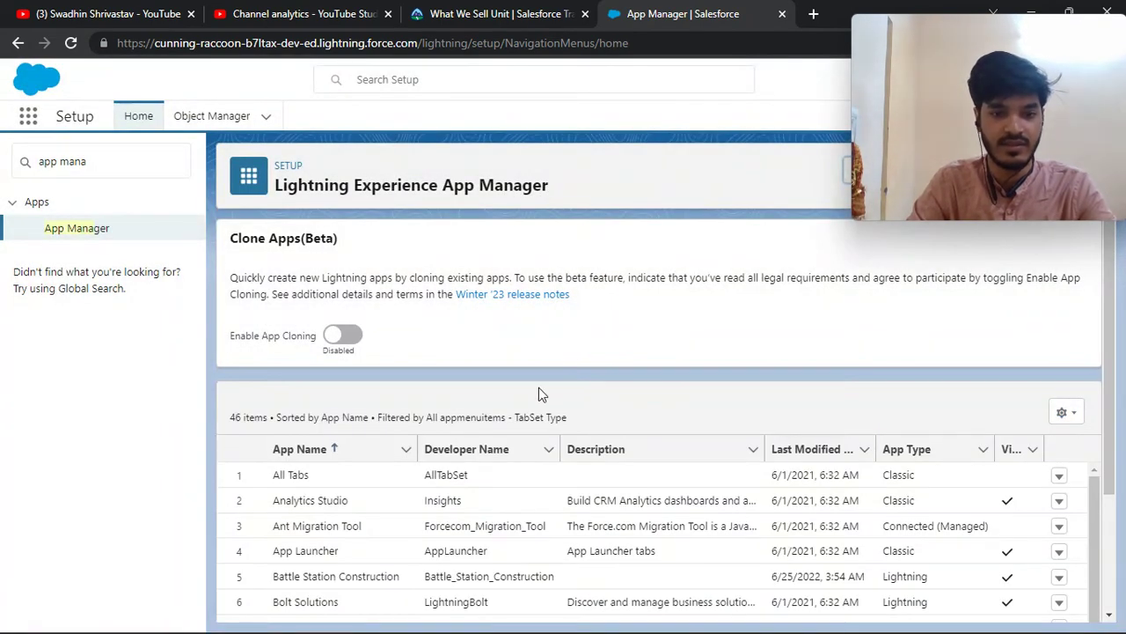
Locate Pet Store in the App Manager list, then go back to the Trailhead challenge
scroll(540, 394, down, 3)
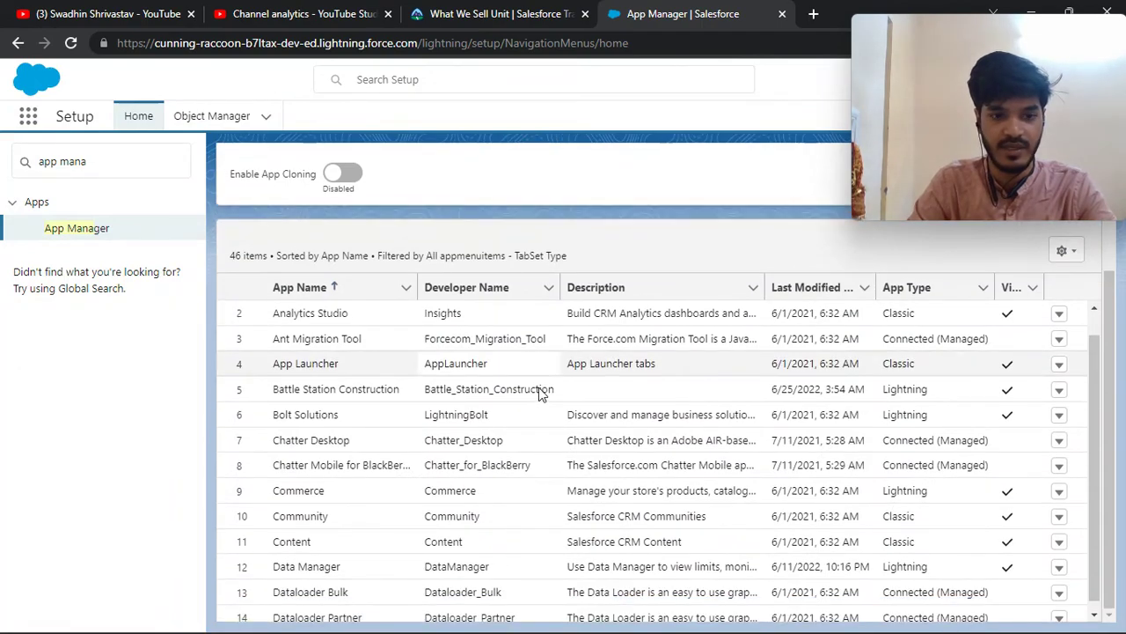
scroll(541, 394, down, 10)
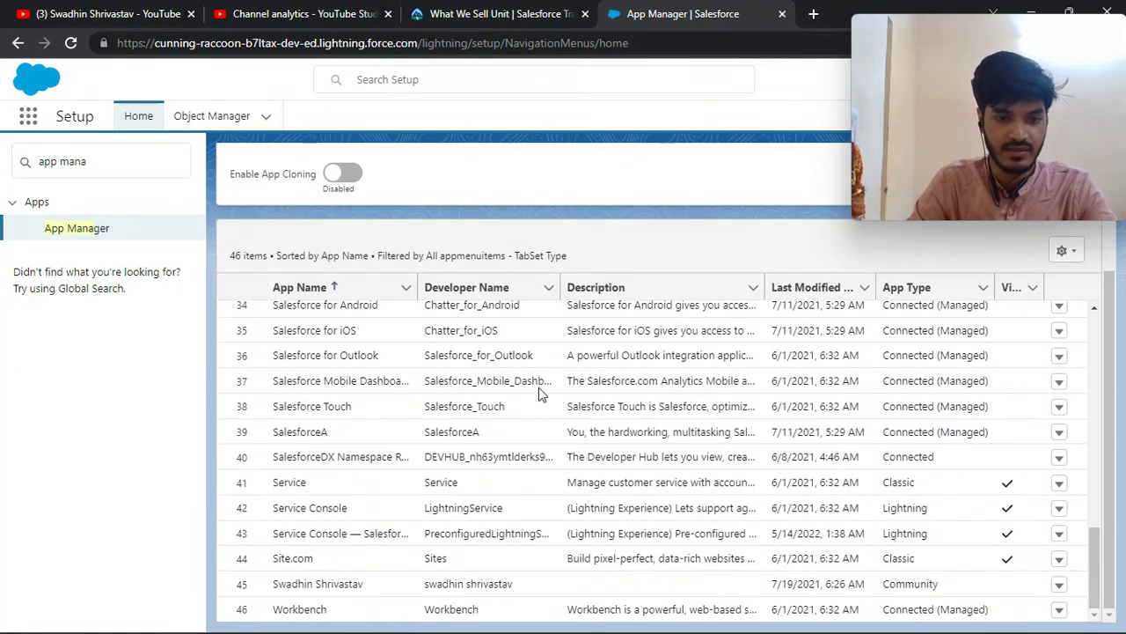
scroll(538, 394, up, 4)
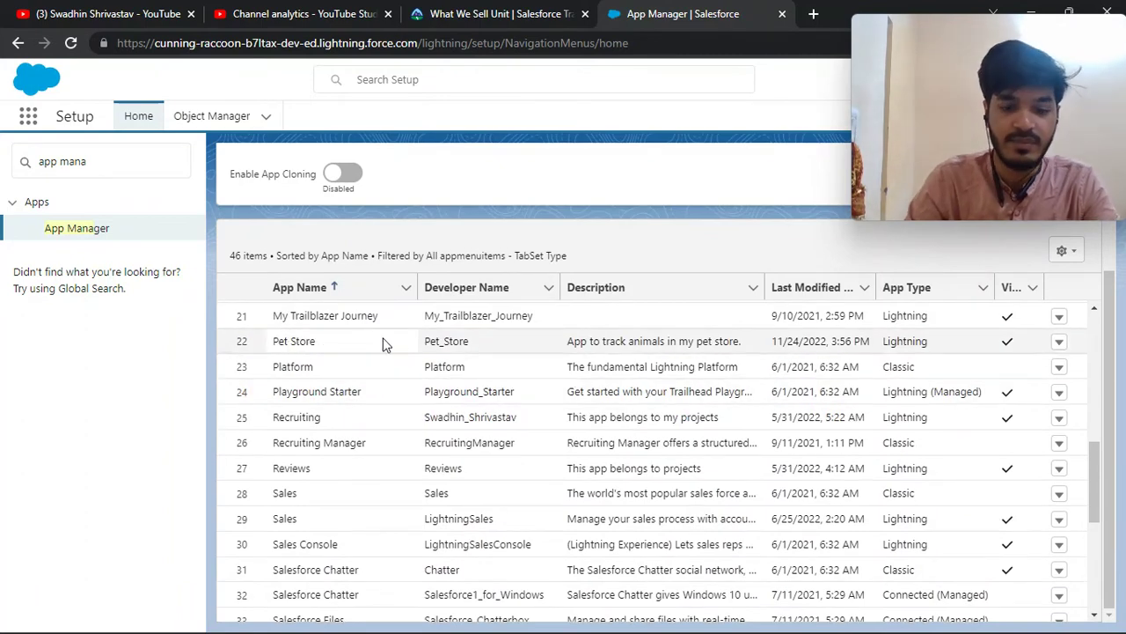
click(497, 11)
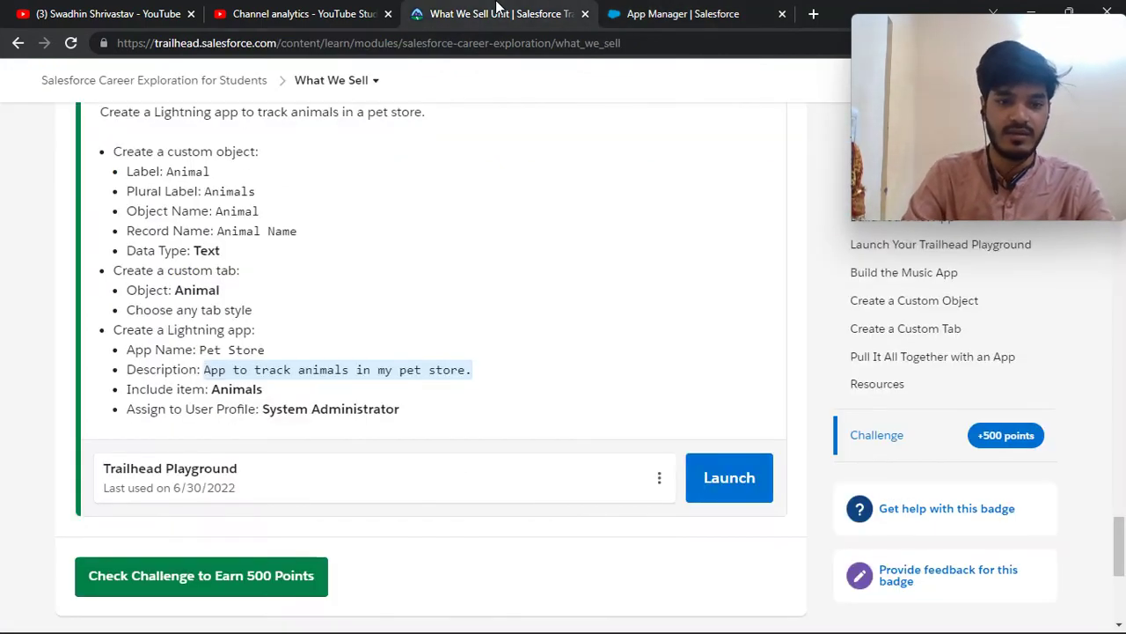
Run Check Challenge to earn 500 points against the playground org
click(179, 572)
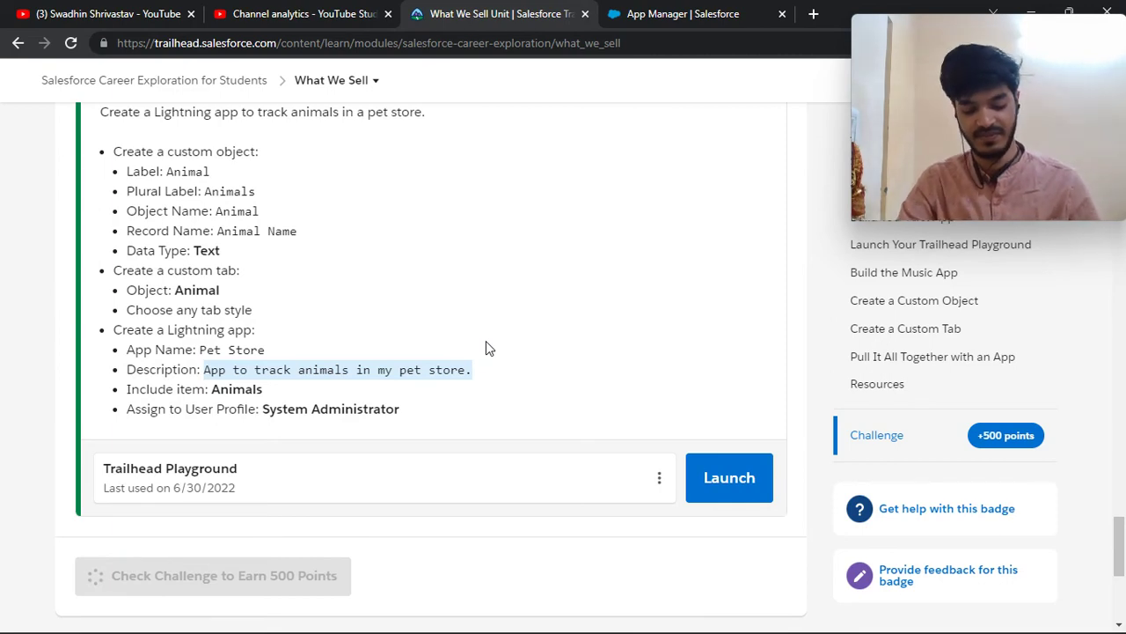
scroll(556, 329, up, 1)
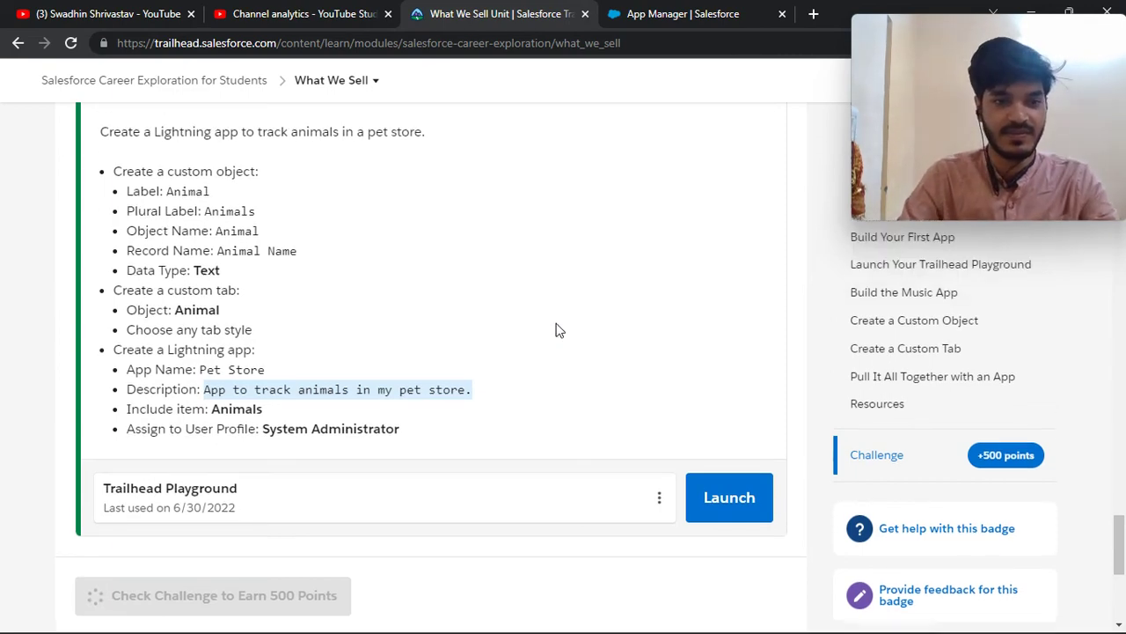
scroll(532, 196, up, 10)
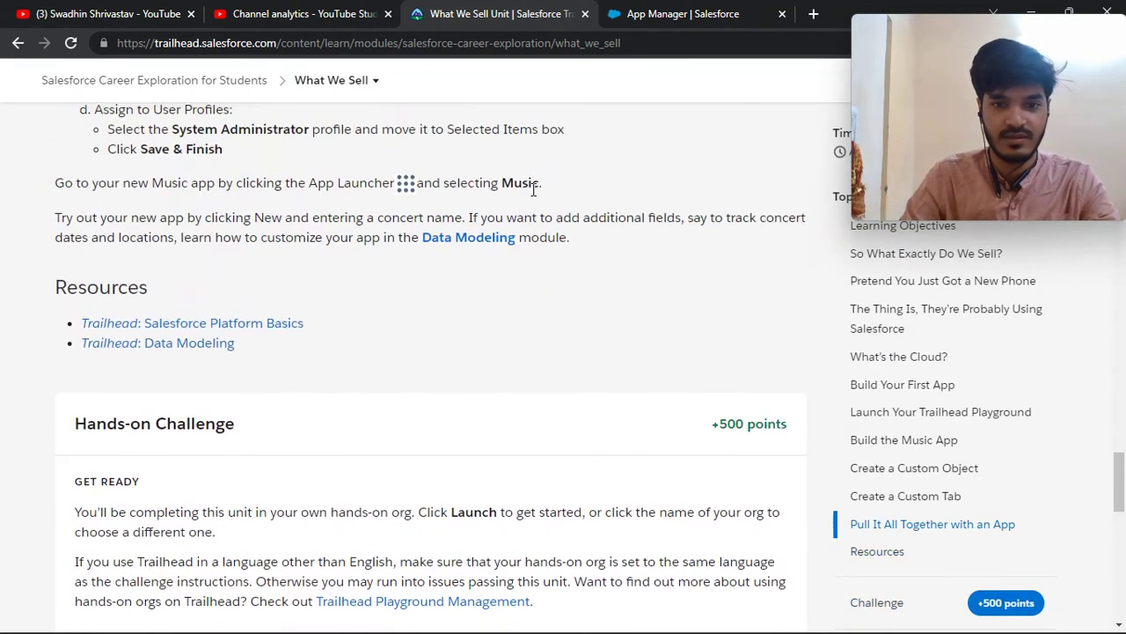
scroll(531, 196, up, 15)
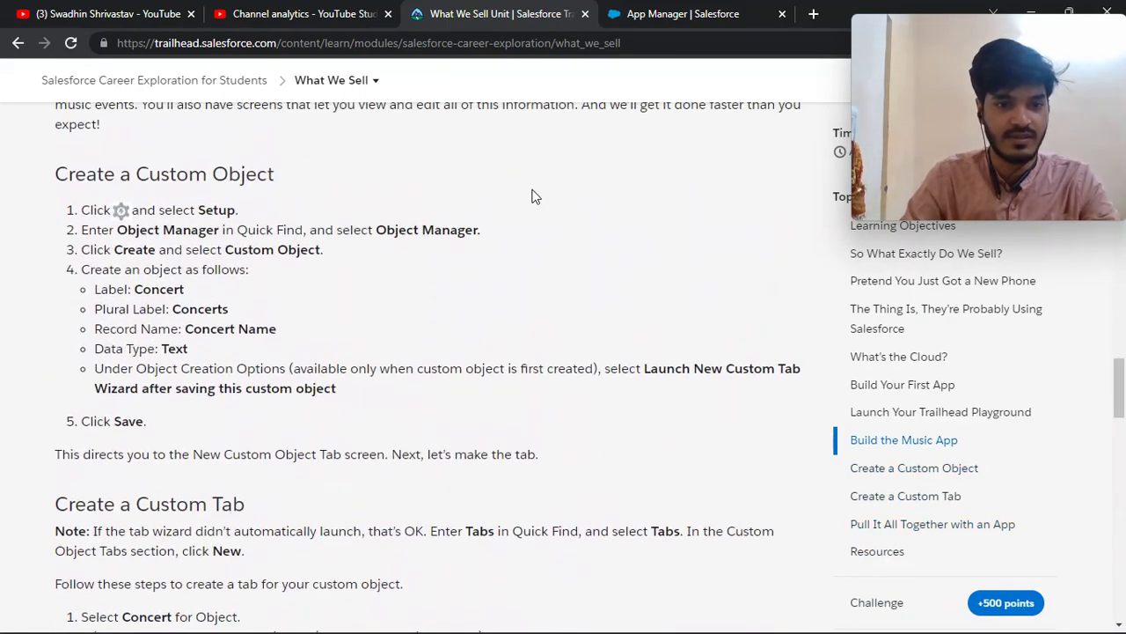
scroll(532, 196, up, 15)
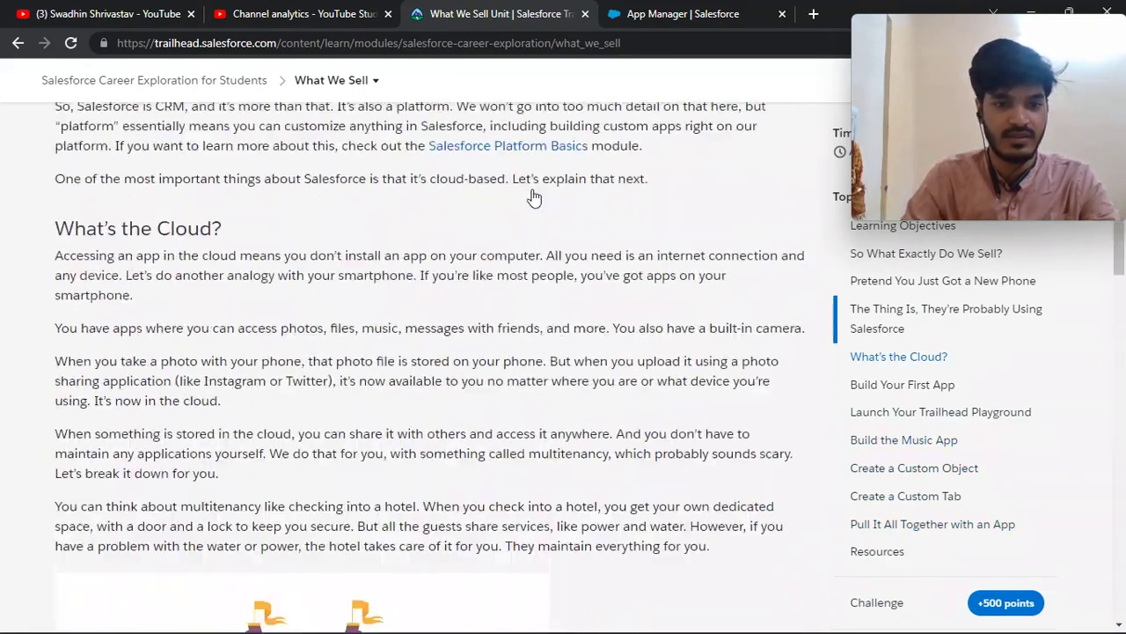
scroll(531, 196, up, 3)
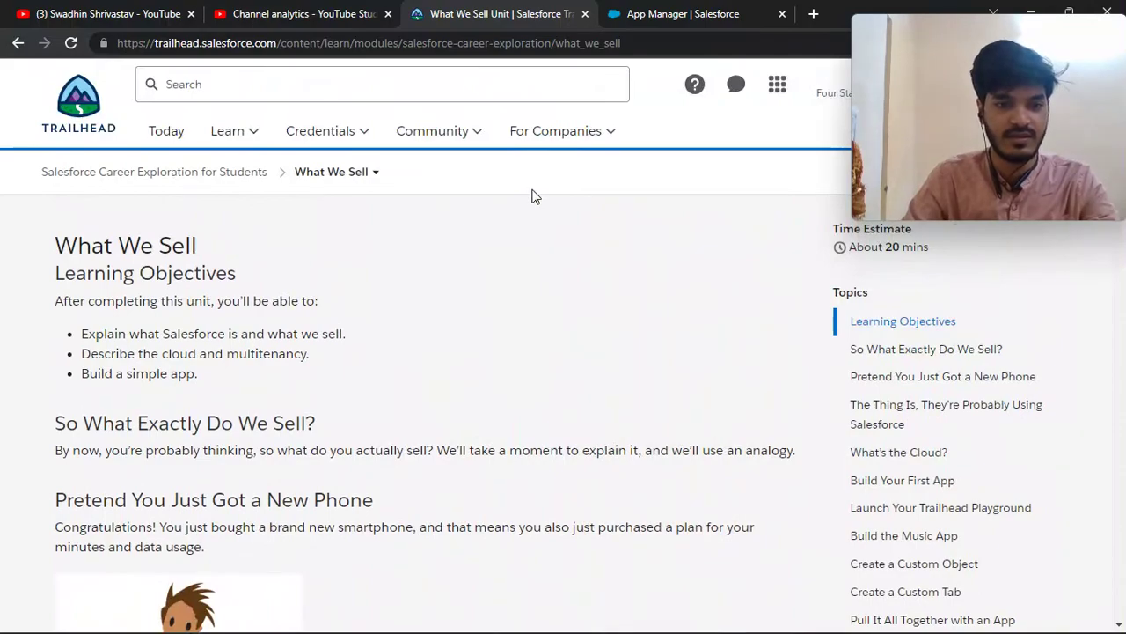
Jump to the Challenge section of the lesson from the sidebar topic list
scroll(532, 196, down, 3)
scroll(876, 598, down, 3)
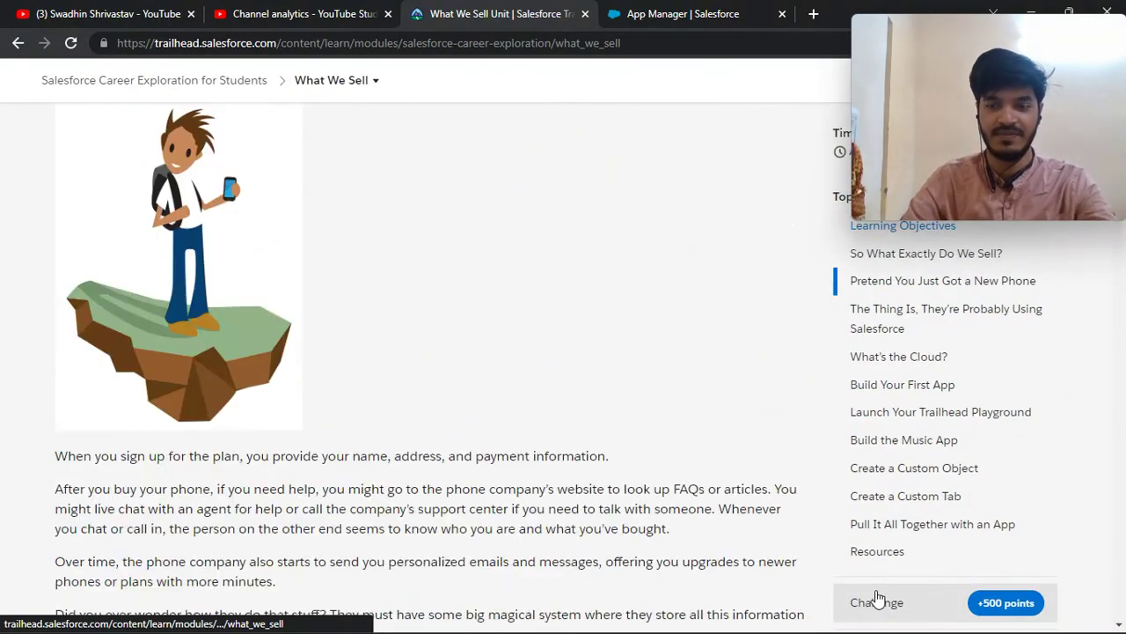
click(877, 599)
scroll(552, 444, down, 5)
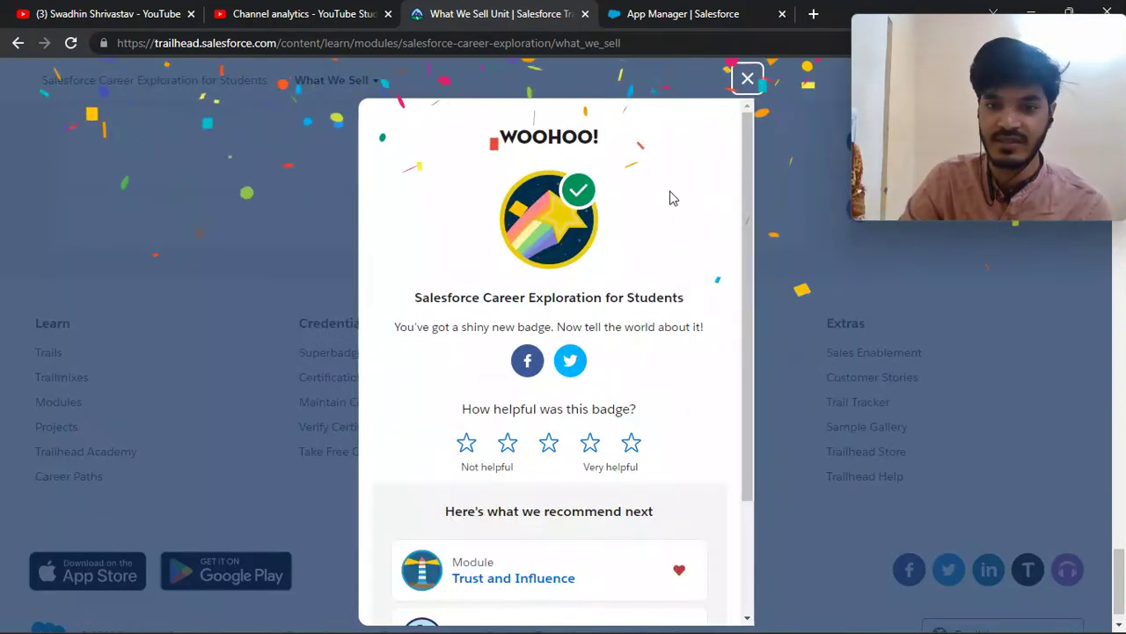
Dismiss the WOOHOO badge modal and reopen the Create a Lightning App challenge instructions via Retake this Challenge
click(747, 79)
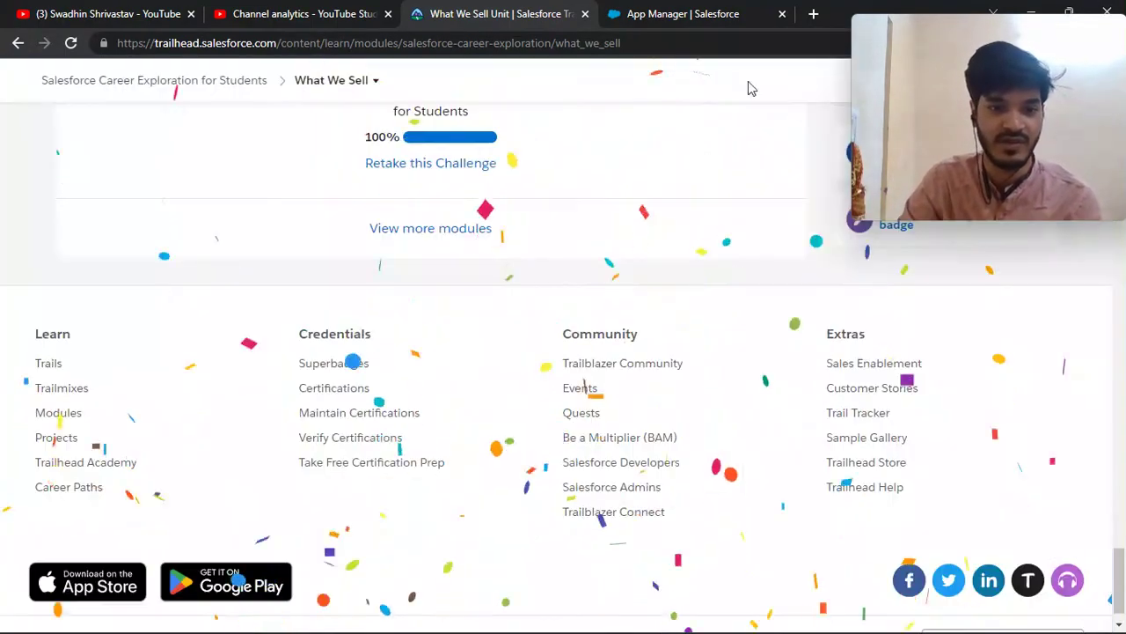
scroll(535, 221, up, 2)
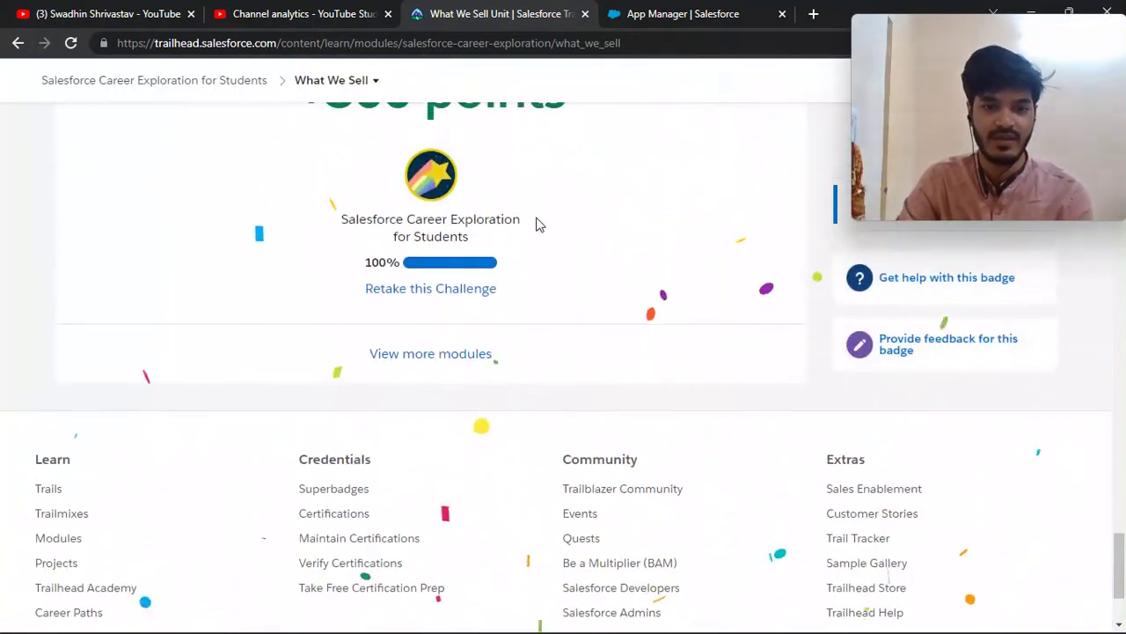
click(445, 288)
scroll(380, 420, down, 1)
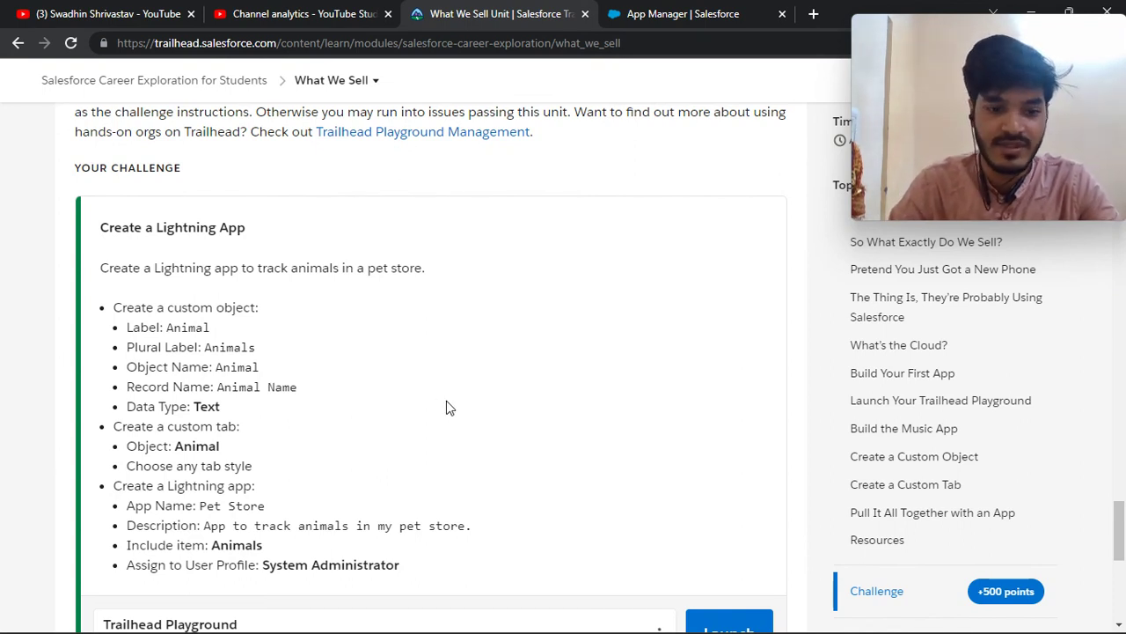
scroll(379, 453, down, 1)
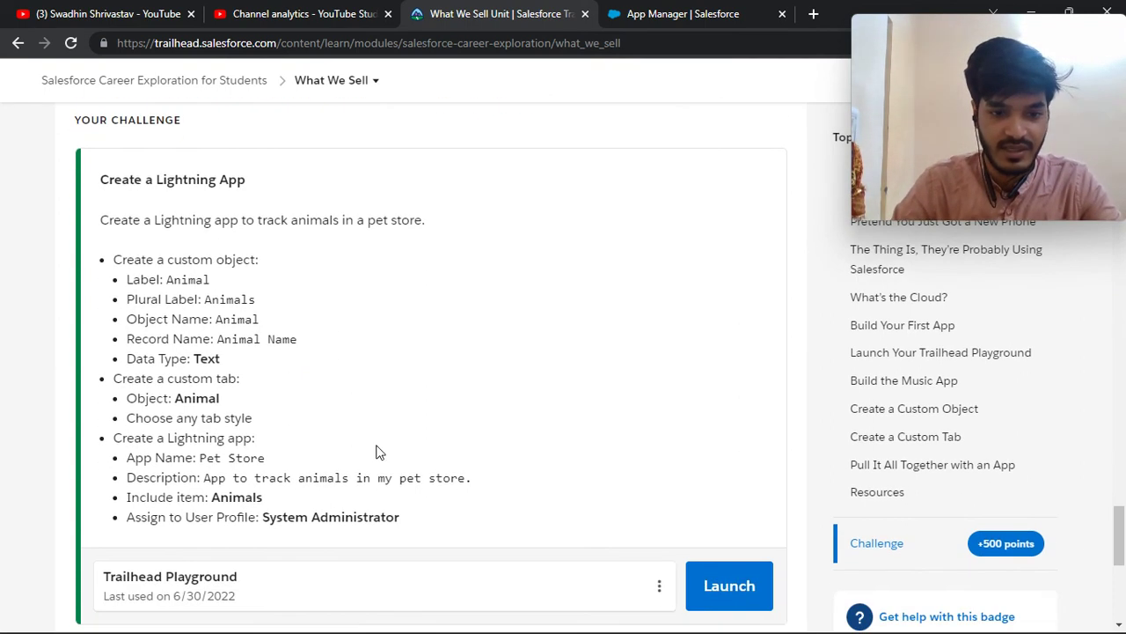